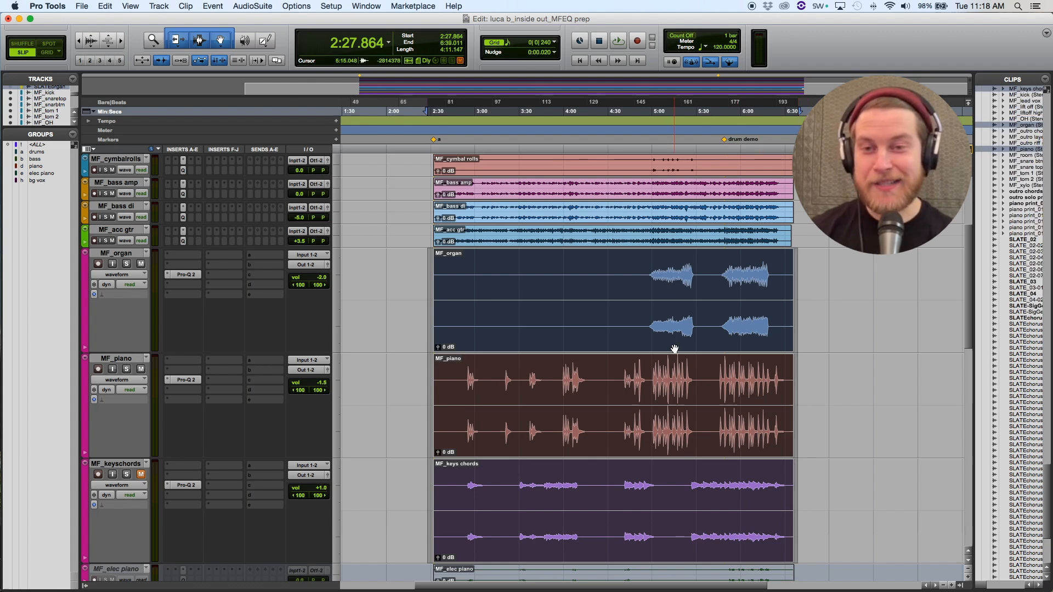
- Mute the MF_piano track, solo MF_organ and start playback from about 5:06
click(661, 277)
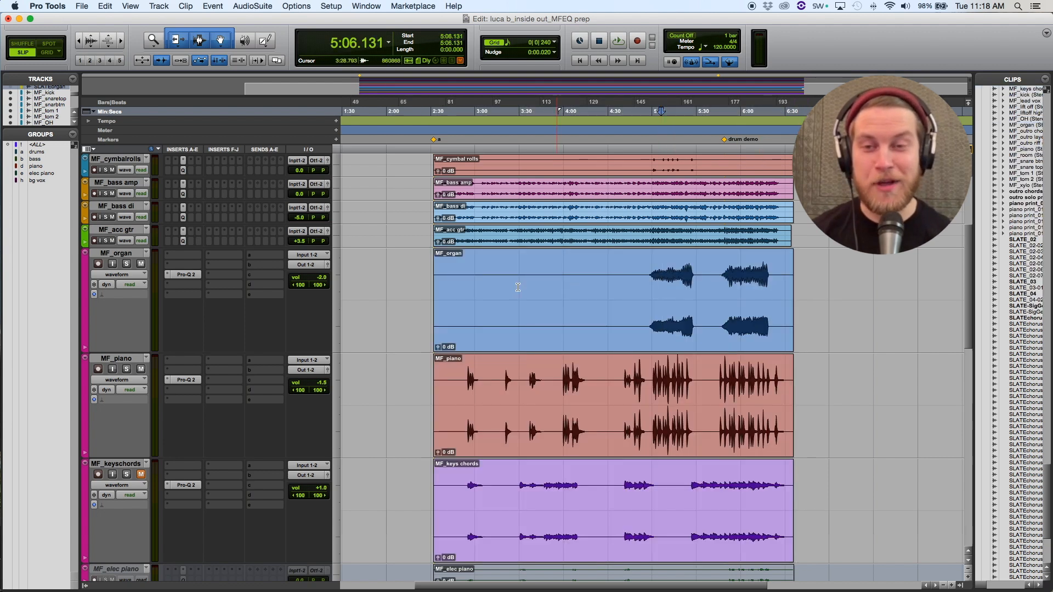
click(141, 370)
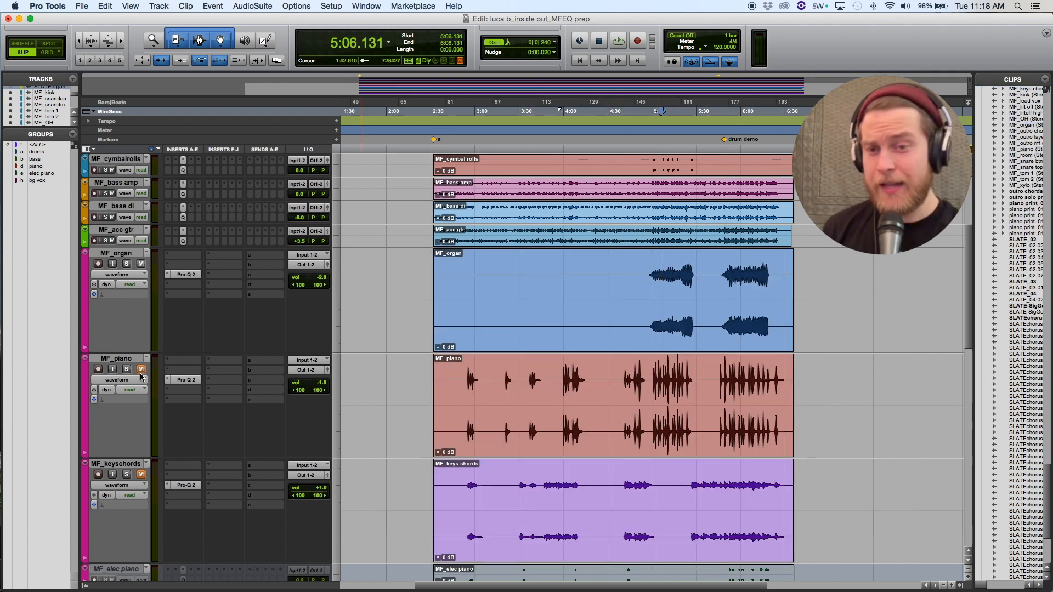
click(126, 264)
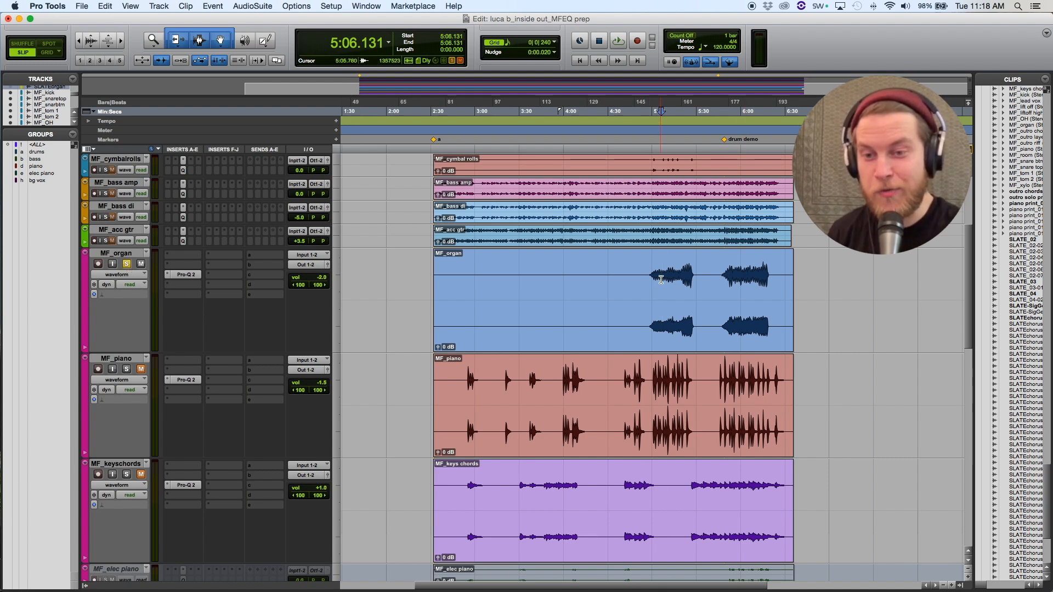
key(space)
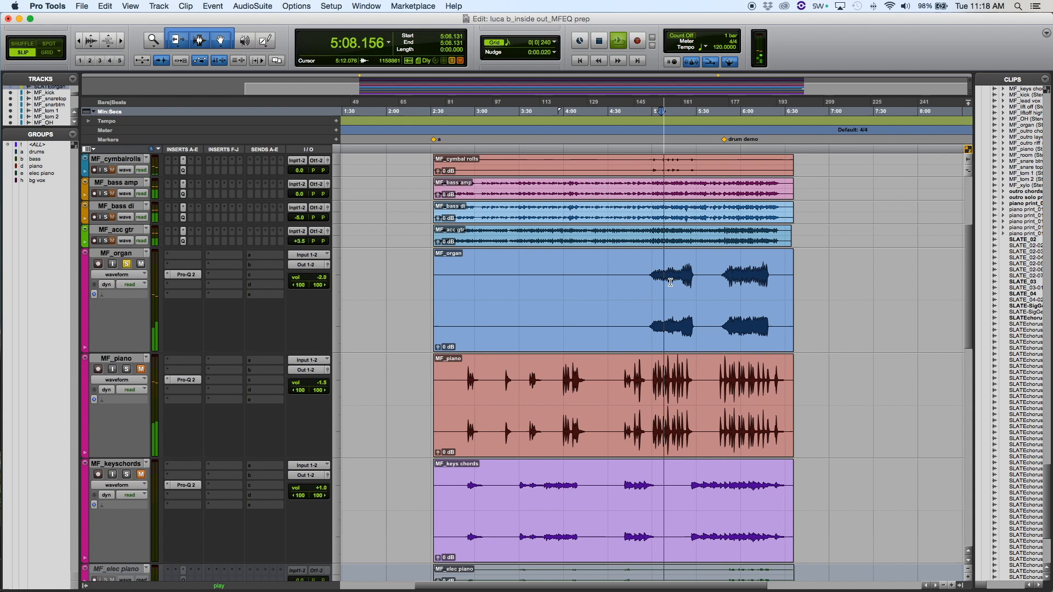
- Listen to the soloed organ from about 5:13.9, then stop playback
click(672, 282)
key(t)
key(t)
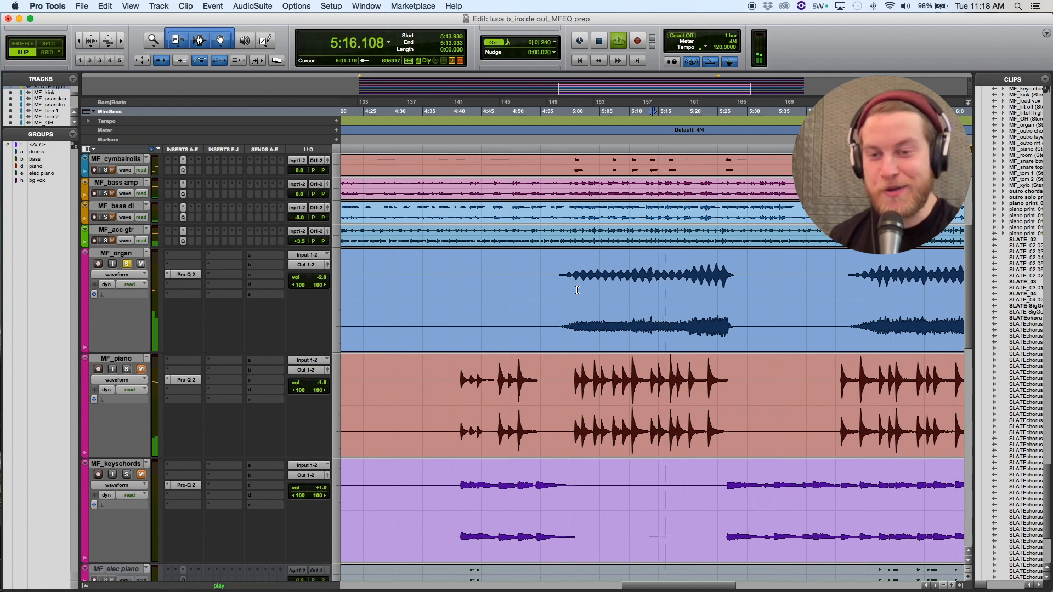
key(space)
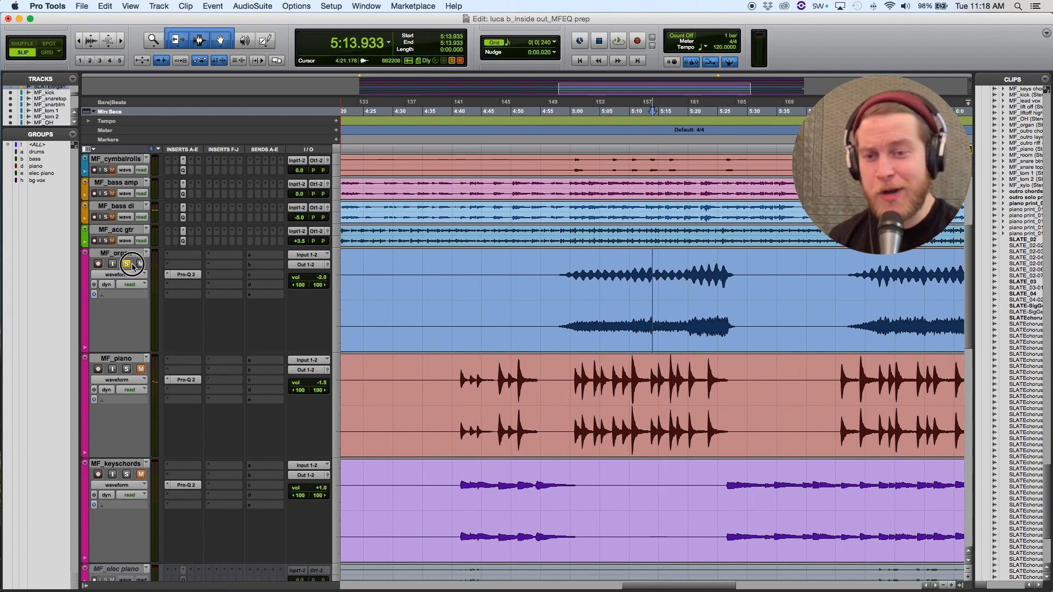
- Listen to the organ unsoloed within the full mix from about 5:13.9, then solo it again
key(space)
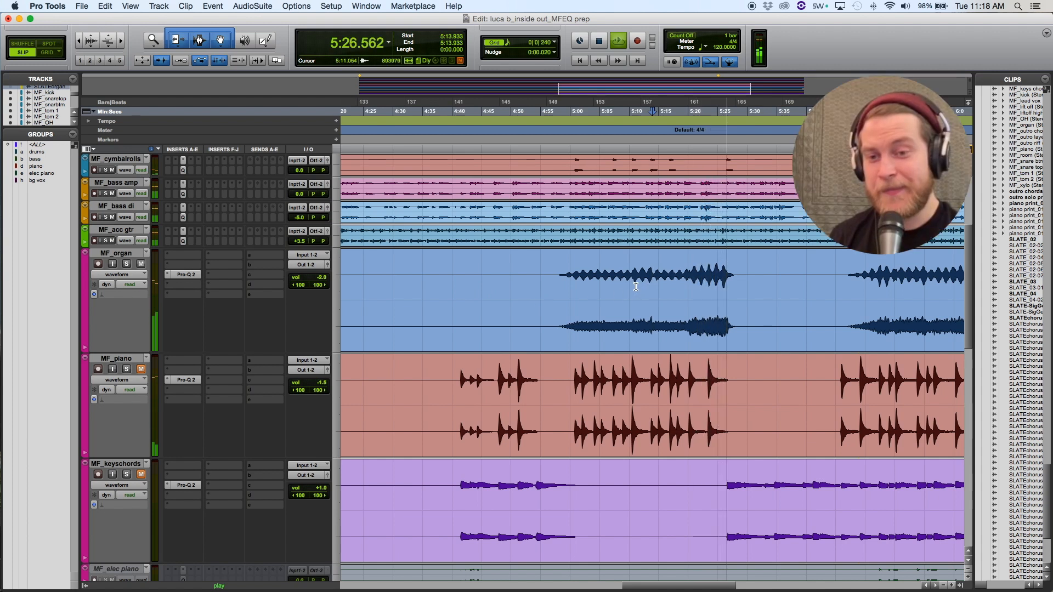
key(space)
click(126, 263)
- Open the organ's Pro-Q 2 equalizer and enable its 124.77 Hz low cut band, auditioning that band during playback
click(185, 275)
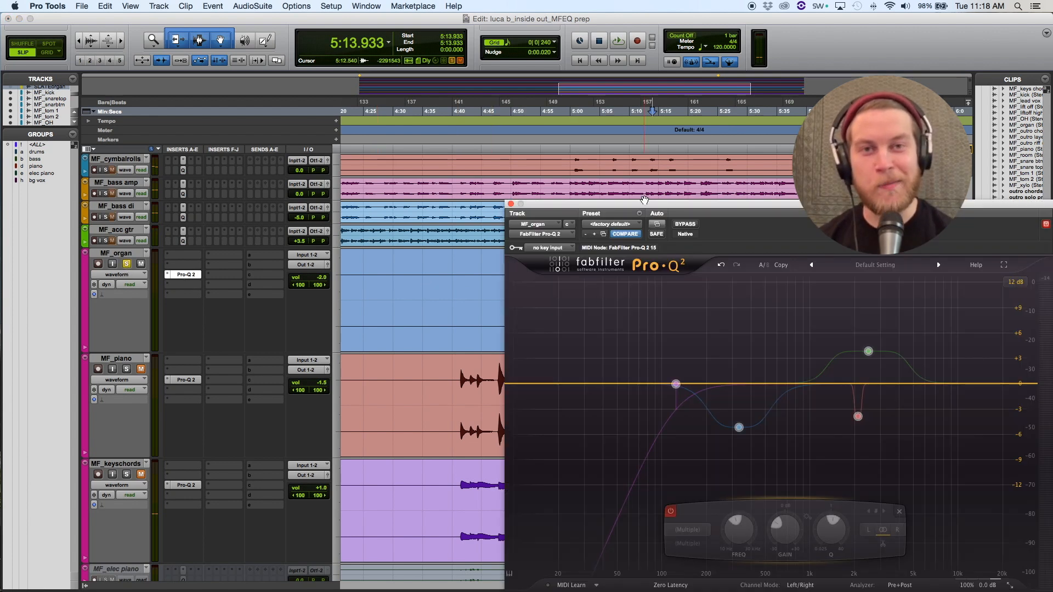
drag(640, 201, 384, 108)
click(417, 288)
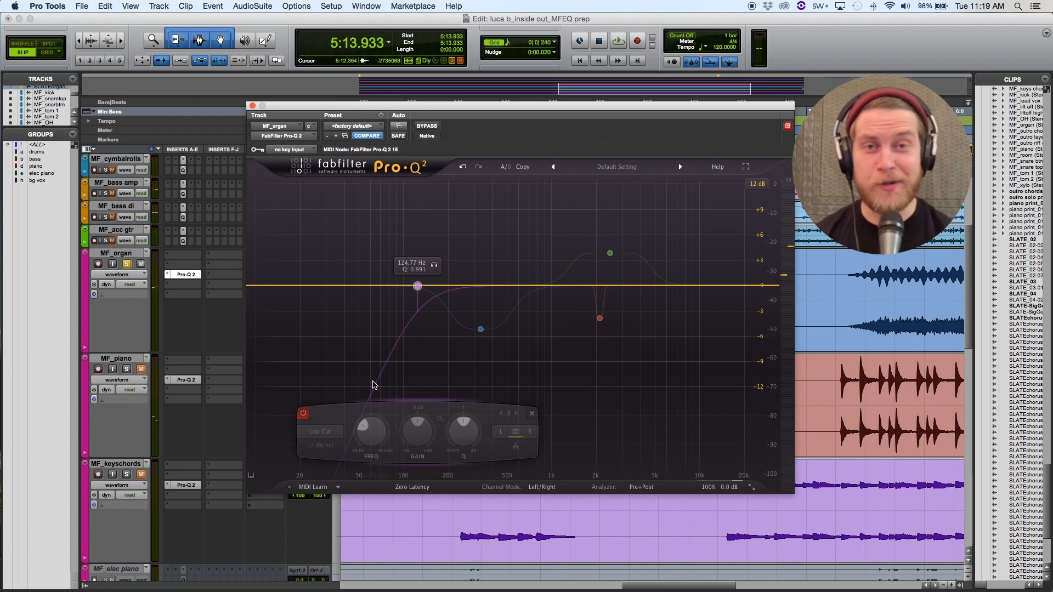
click(303, 415)
key(space)
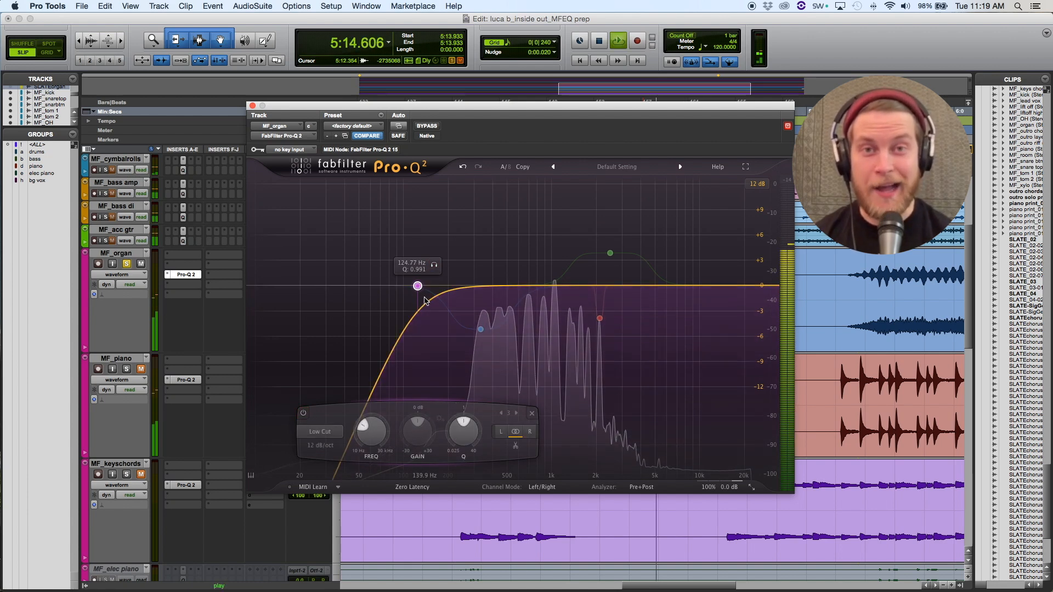
click(434, 265)
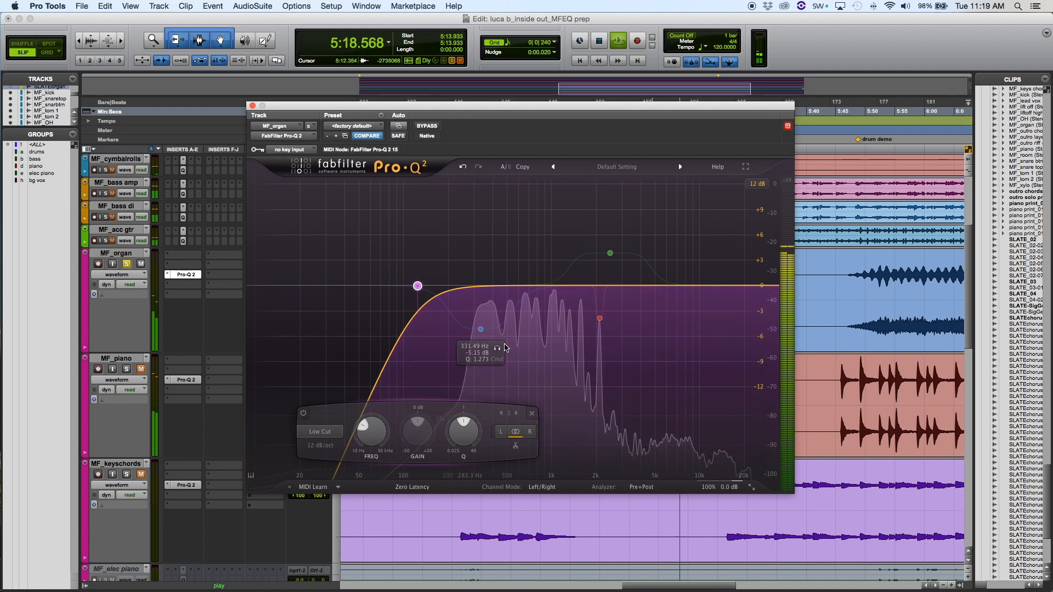
key(space)
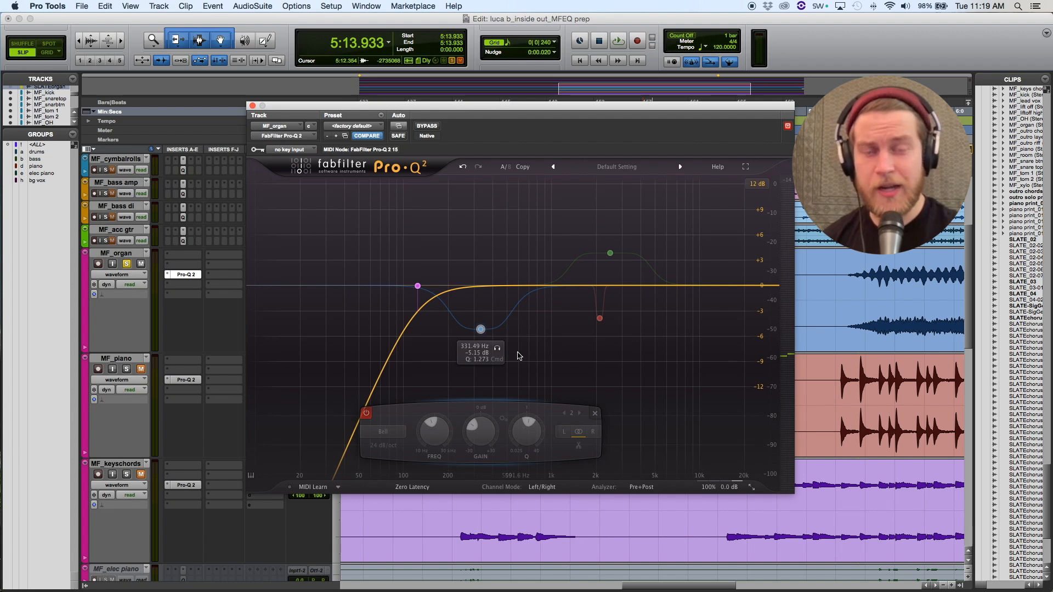
- Audition and enable the organ's -5.15 dB bell cut at 331.49 Hz, switching the band off and on during playback to compare
key(space)
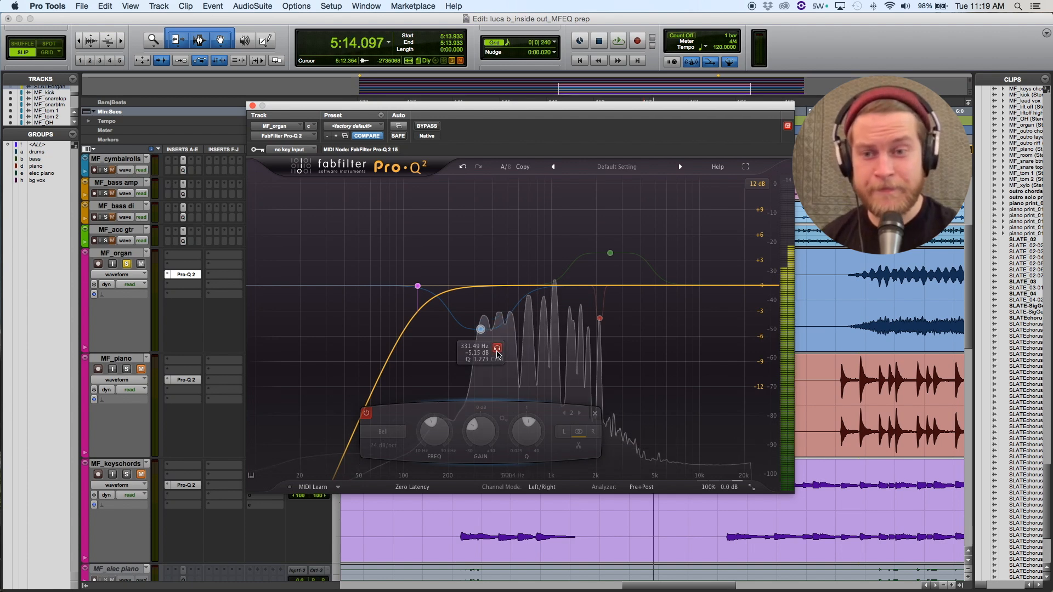
click(497, 350)
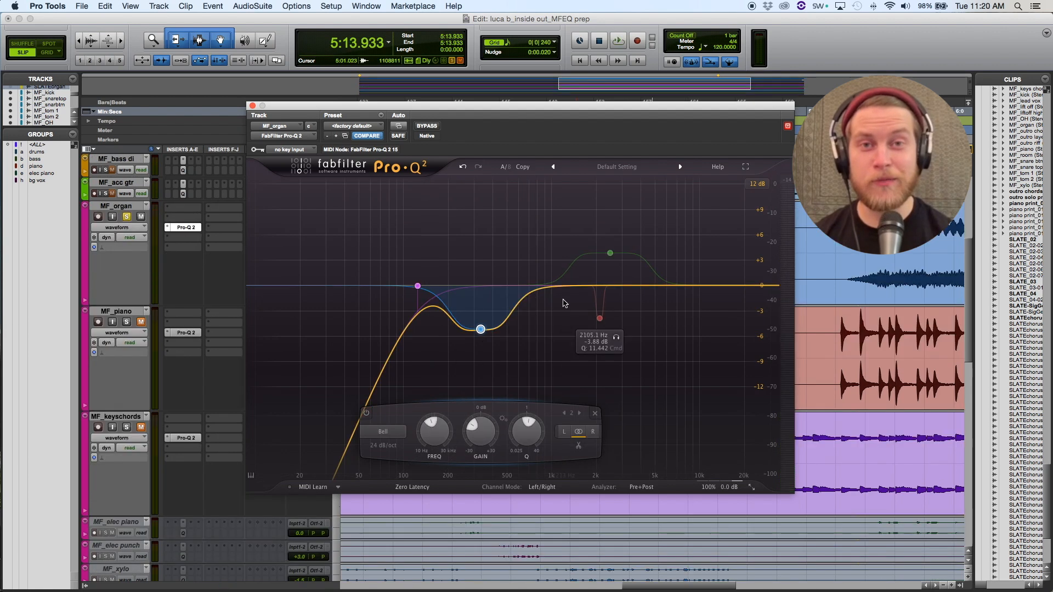
key(space)
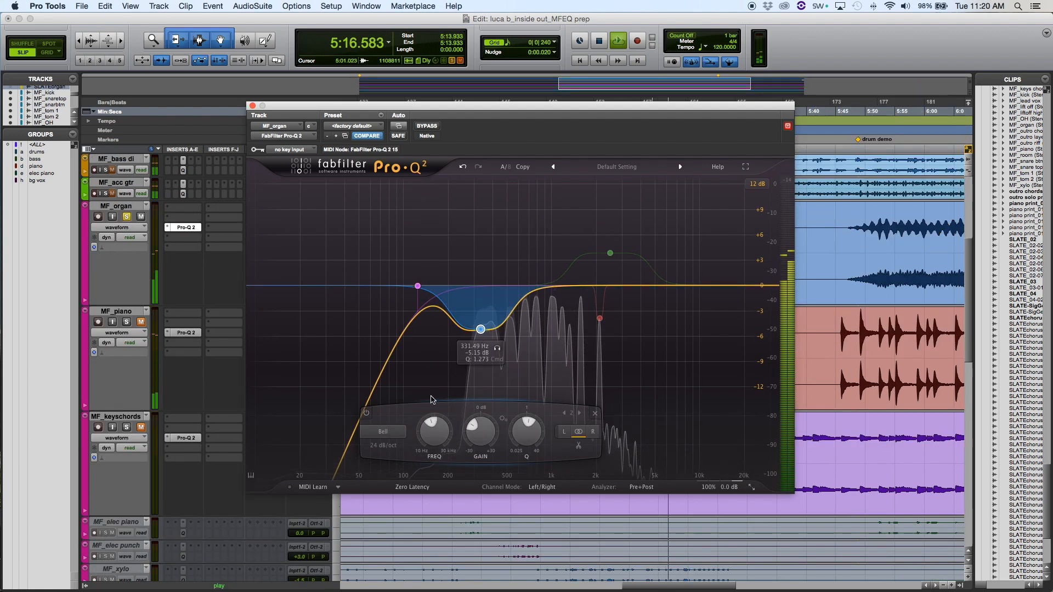
click(366, 413)
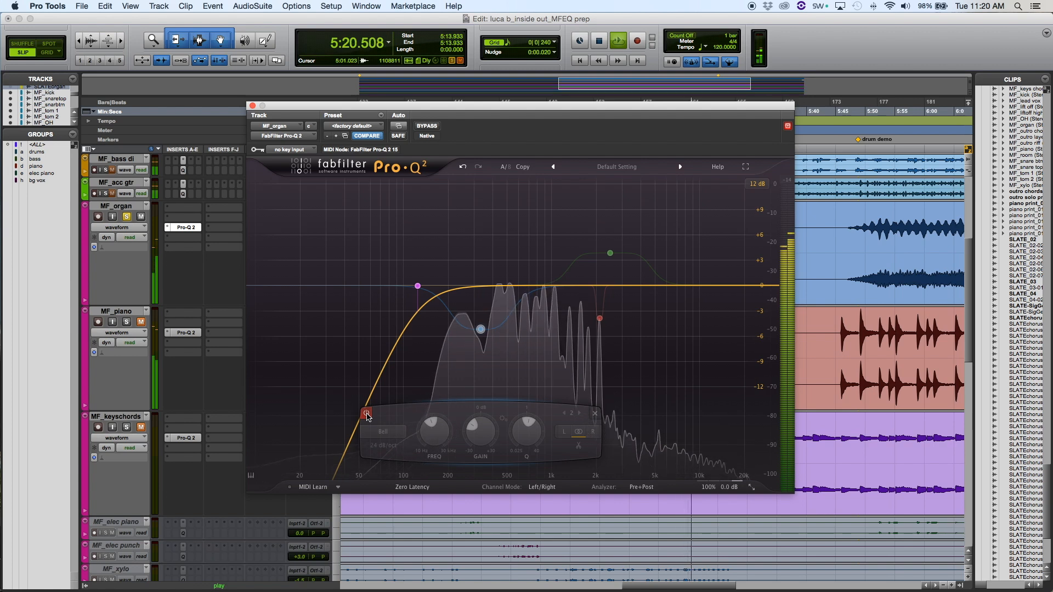
click(367, 413)
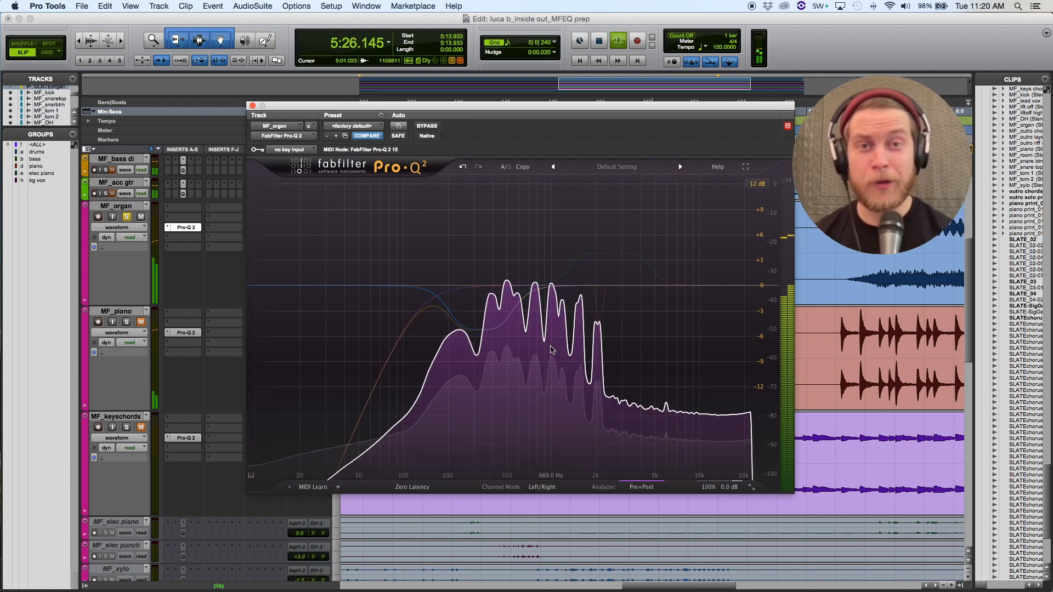
key(space)
- Audition the organ's +3.85 dB bell boost at 2480.9 Hz and enable the band during playback
click(611, 255)
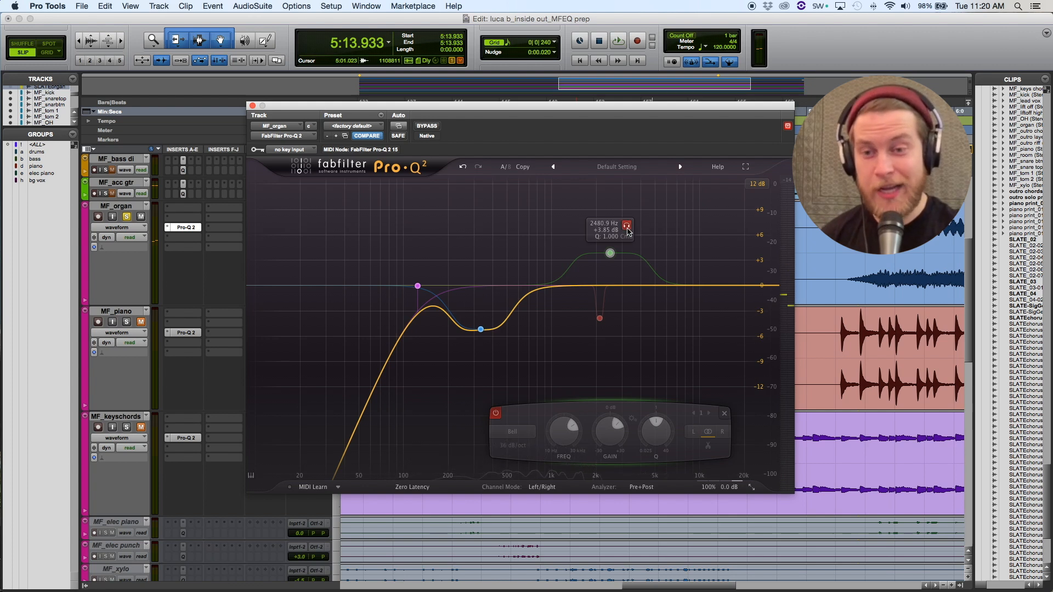
key(space)
click(627, 227)
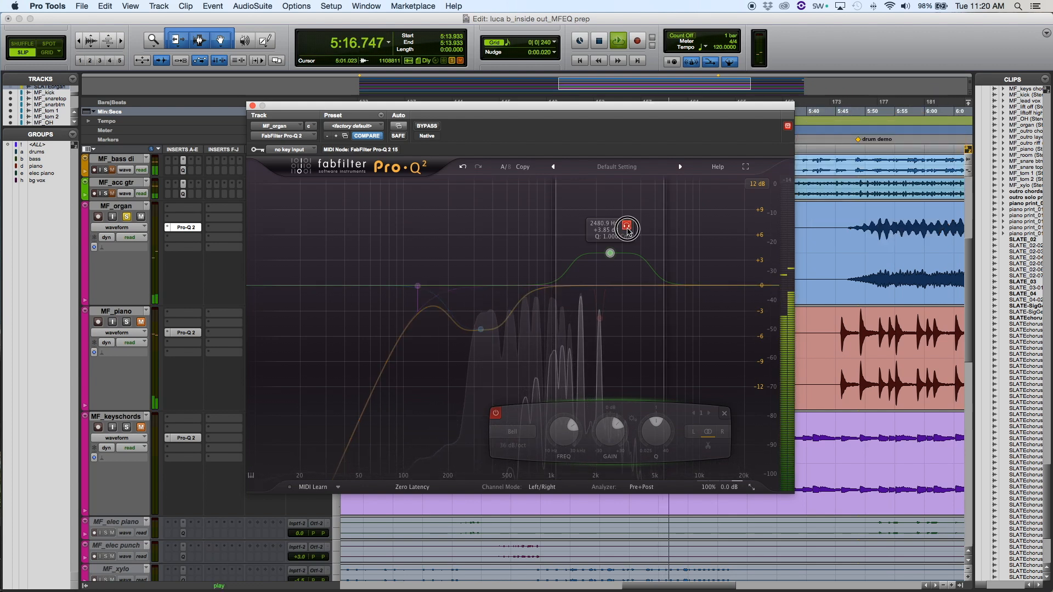
click(627, 227)
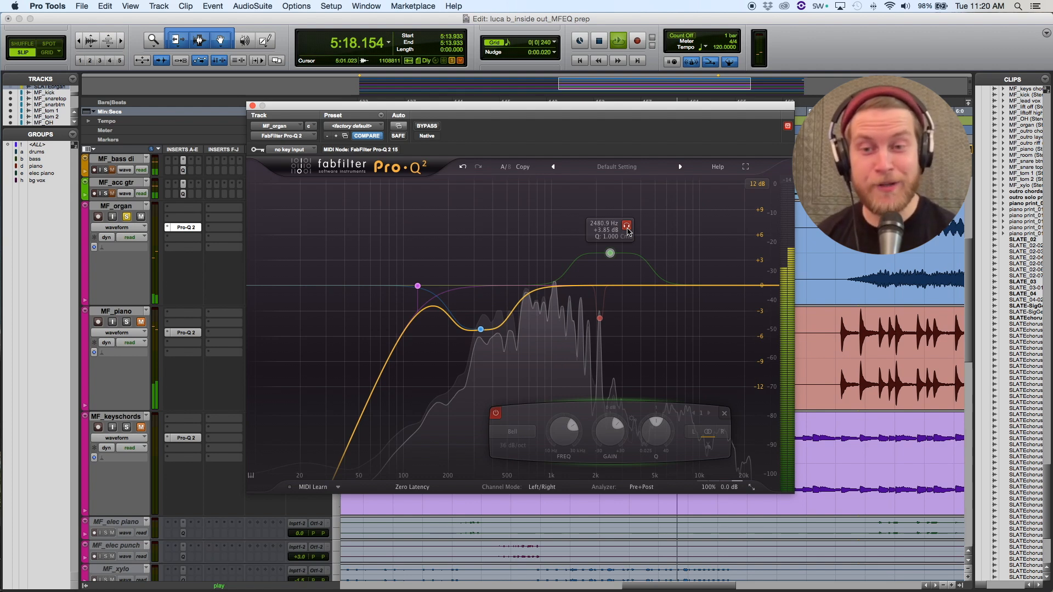
click(500, 412)
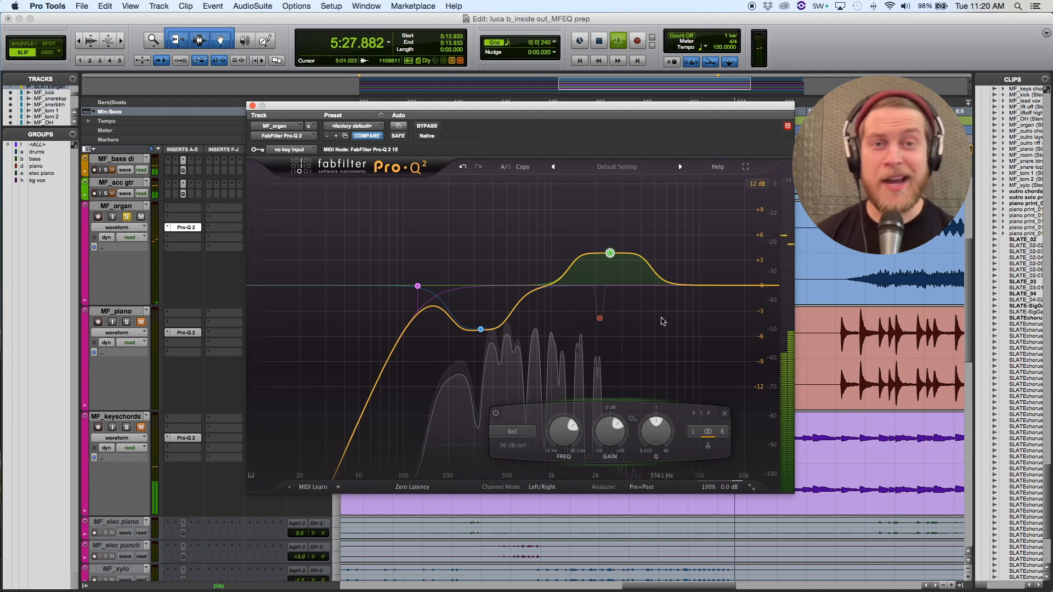
key(space)
- Audition the organ's narrow -3.88 dB cut at 2105.1 Hz and enable the band during playback
mouse_move(600, 320)
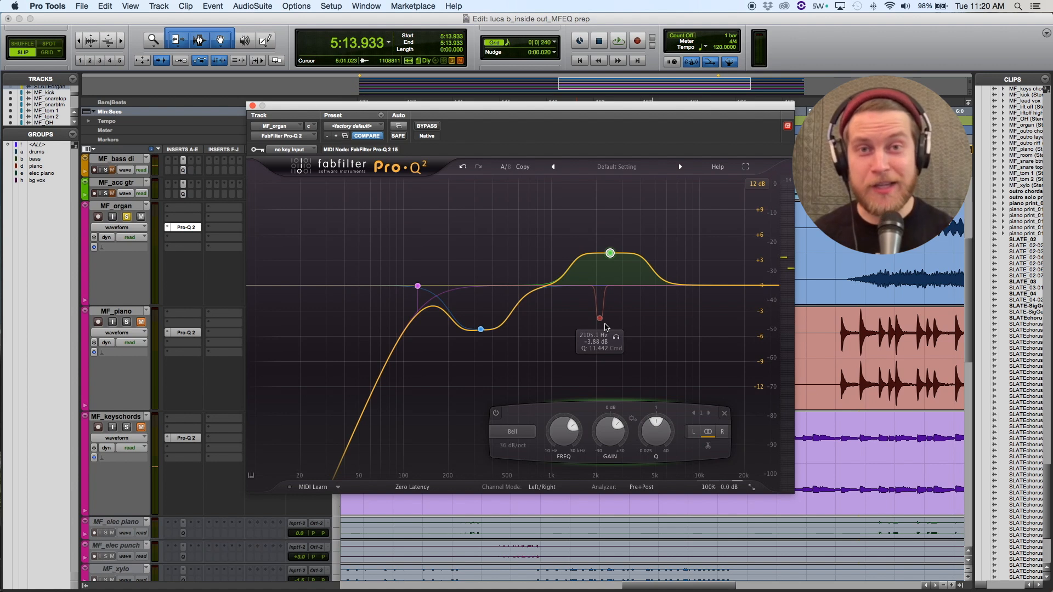
click(616, 337)
key(space)
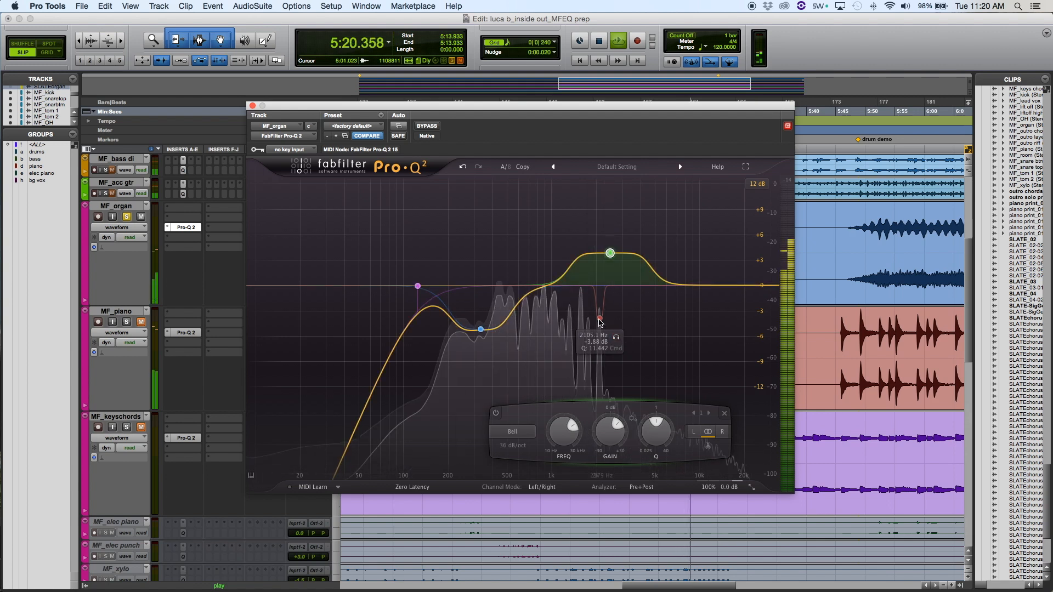
click(600, 319)
click(487, 412)
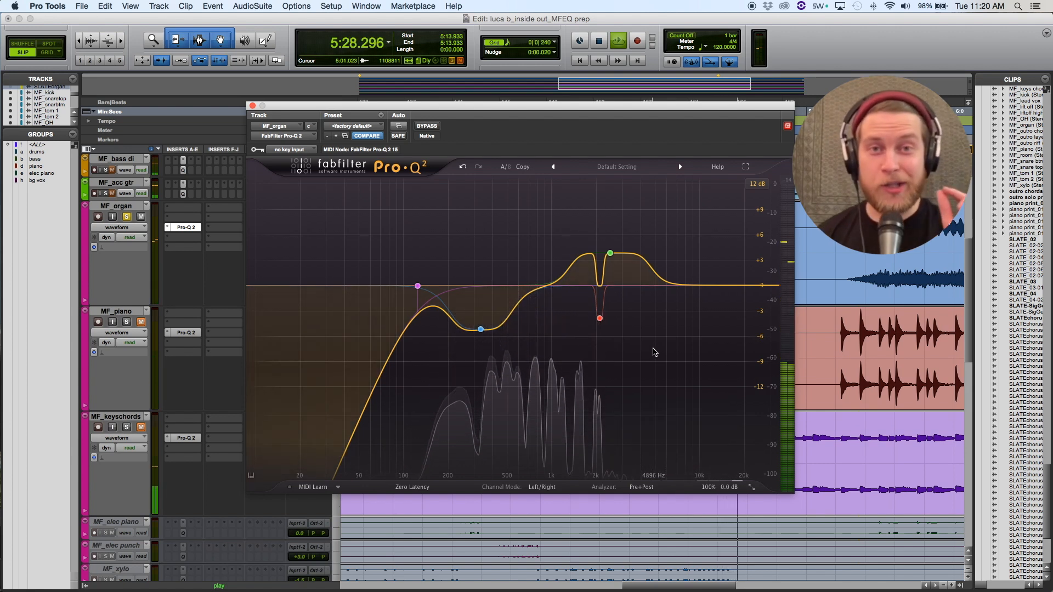
key(space)
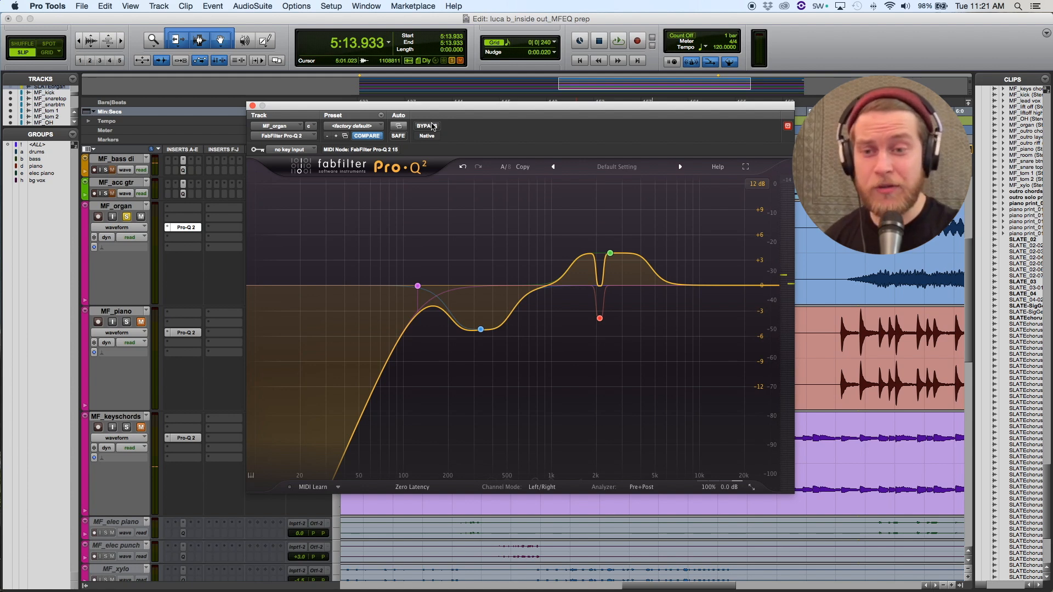
- Unsolo the organ, compare it in the mix with Pro-Q 2 bypassed and active, and close the equalizer
click(127, 217)
click(422, 126)
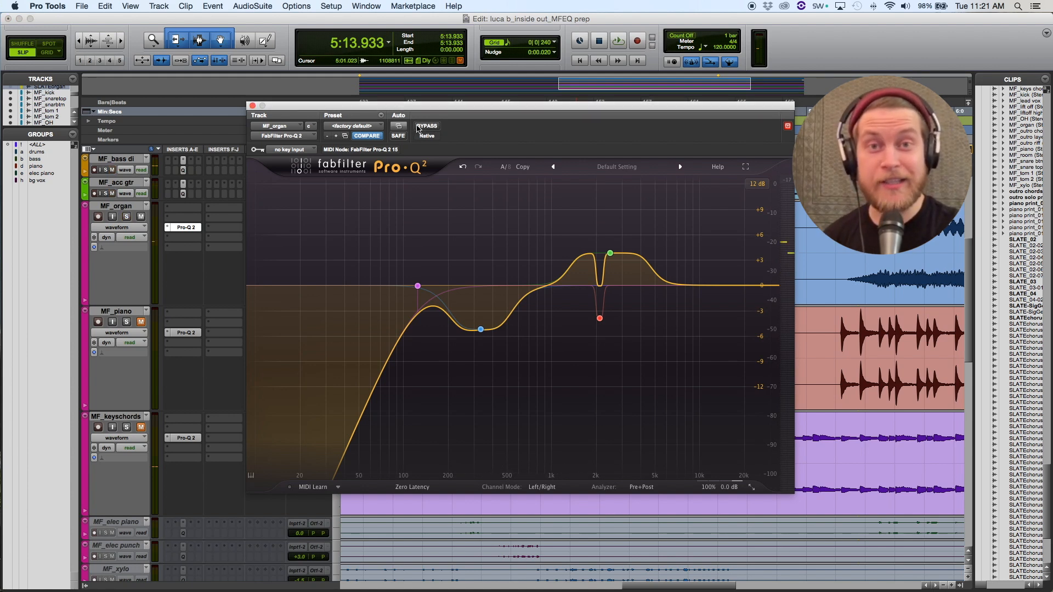
key(space)
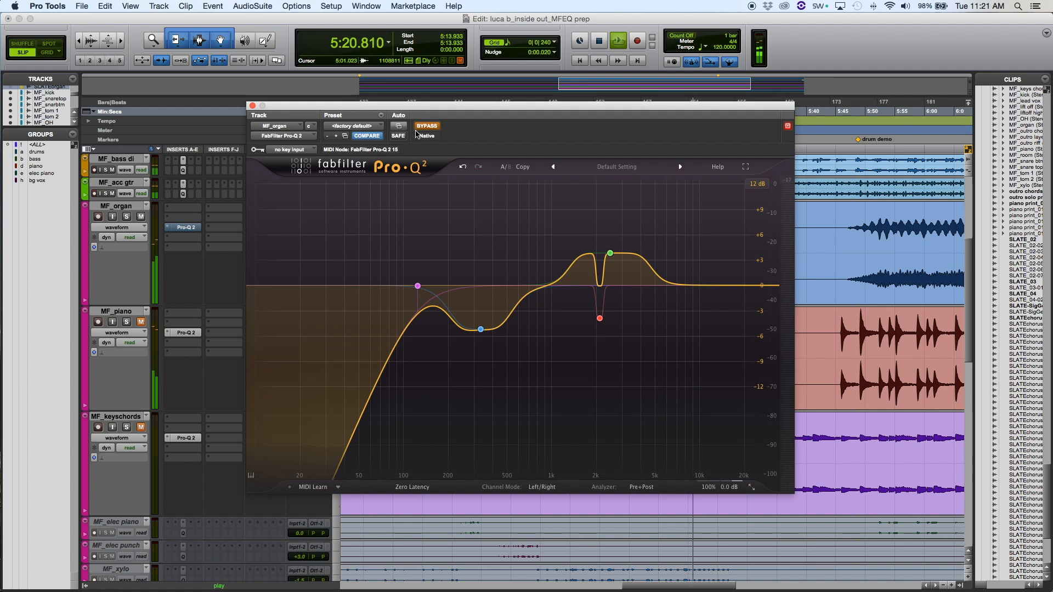
key(space)
click(435, 128)
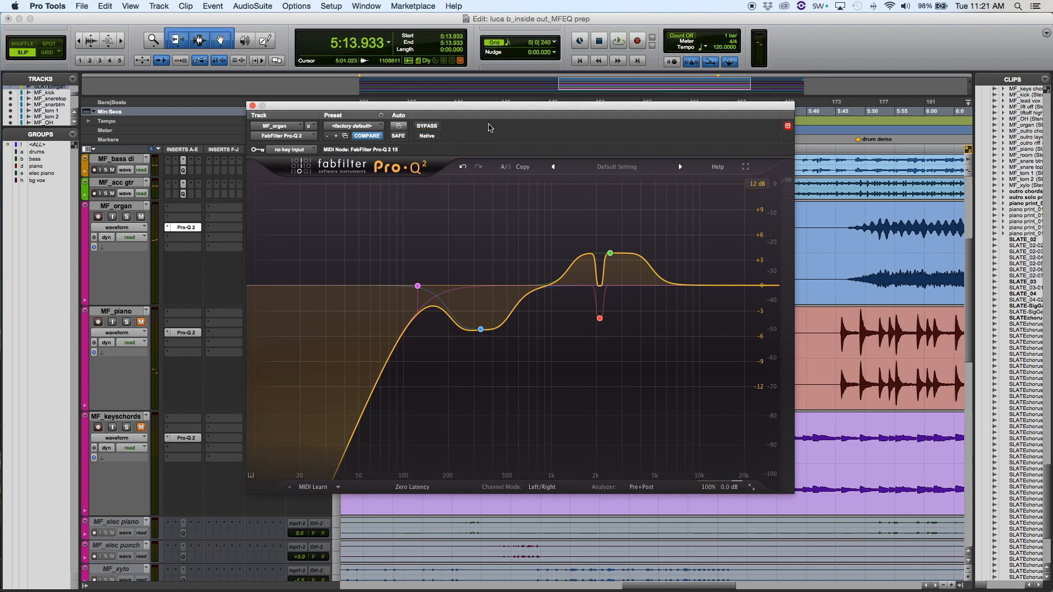
key(space)
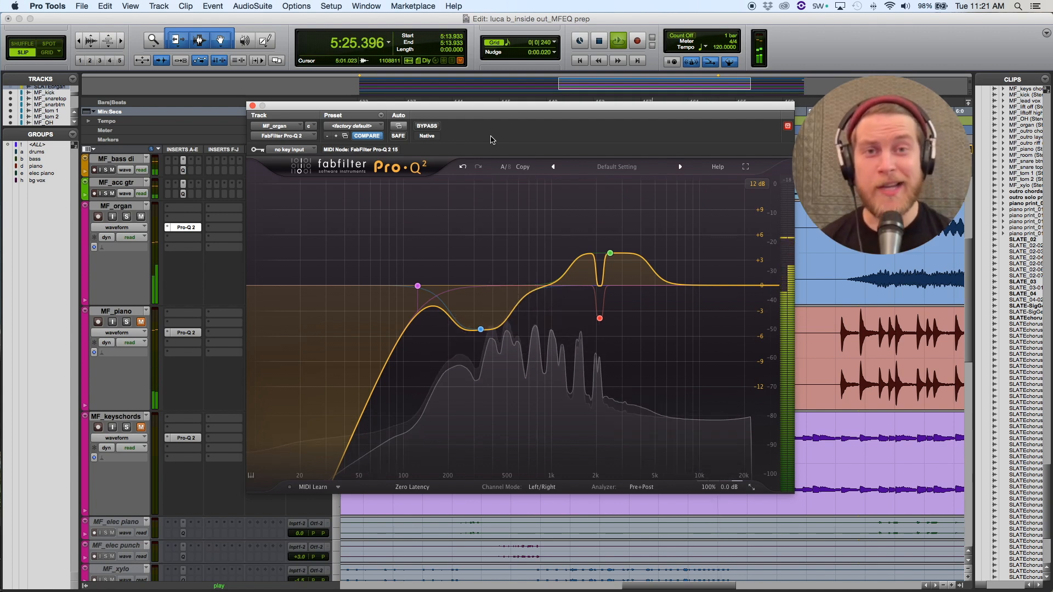
key(space)
click(253, 106)
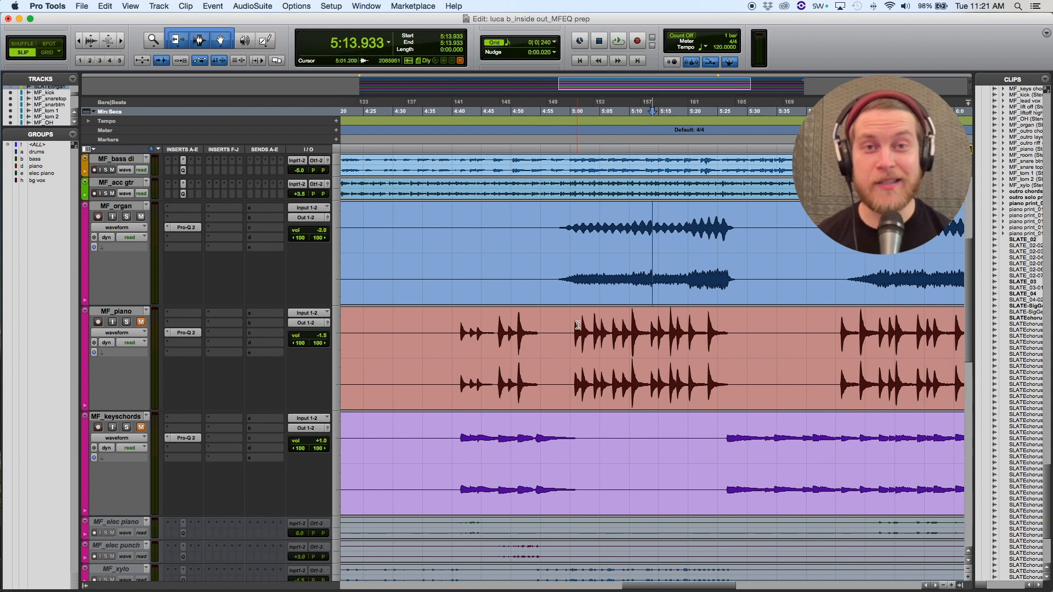
- Unmute the piano and play it in the mix from 5:00.280, leaving its solo off
click(571, 328)
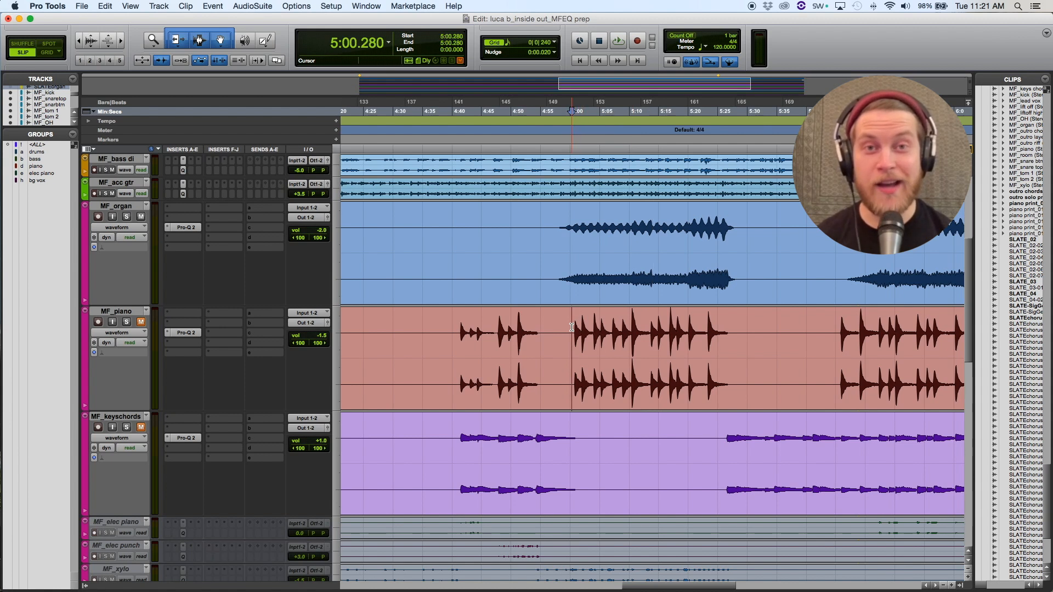
click(140, 322)
click(127, 324)
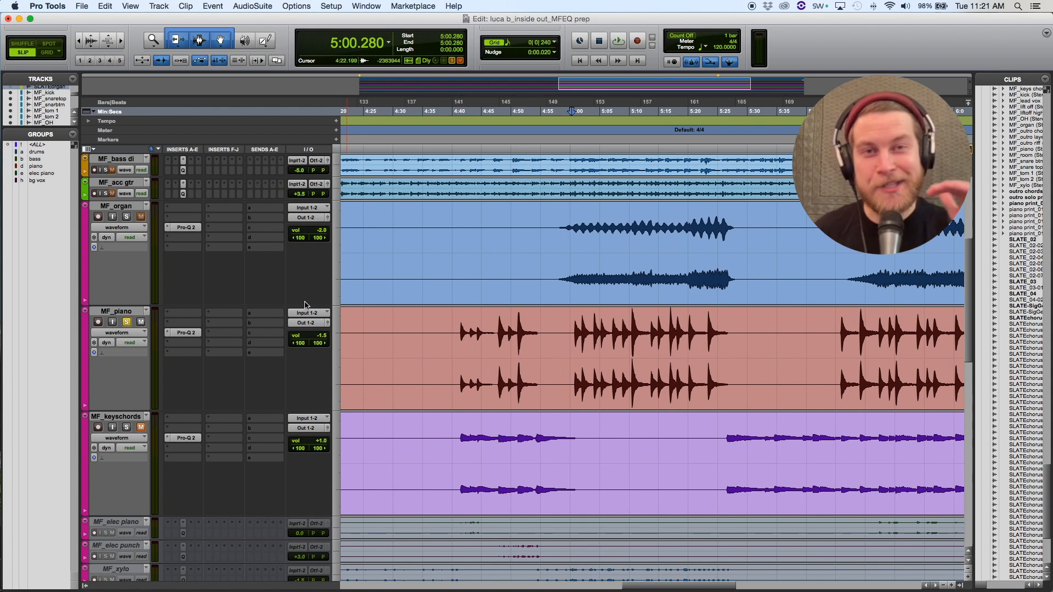
click(129, 323)
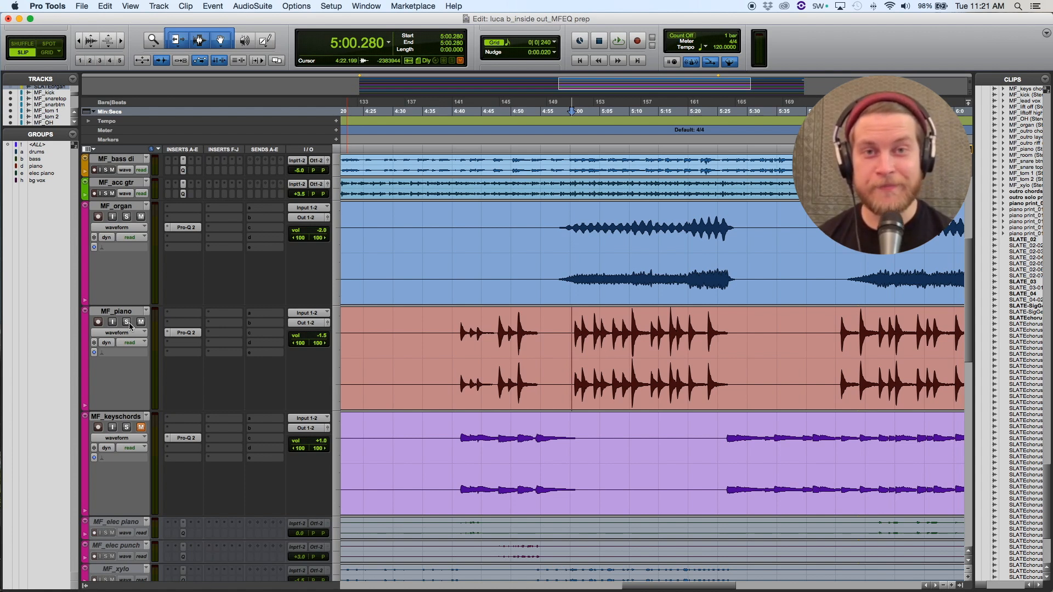
key(space)
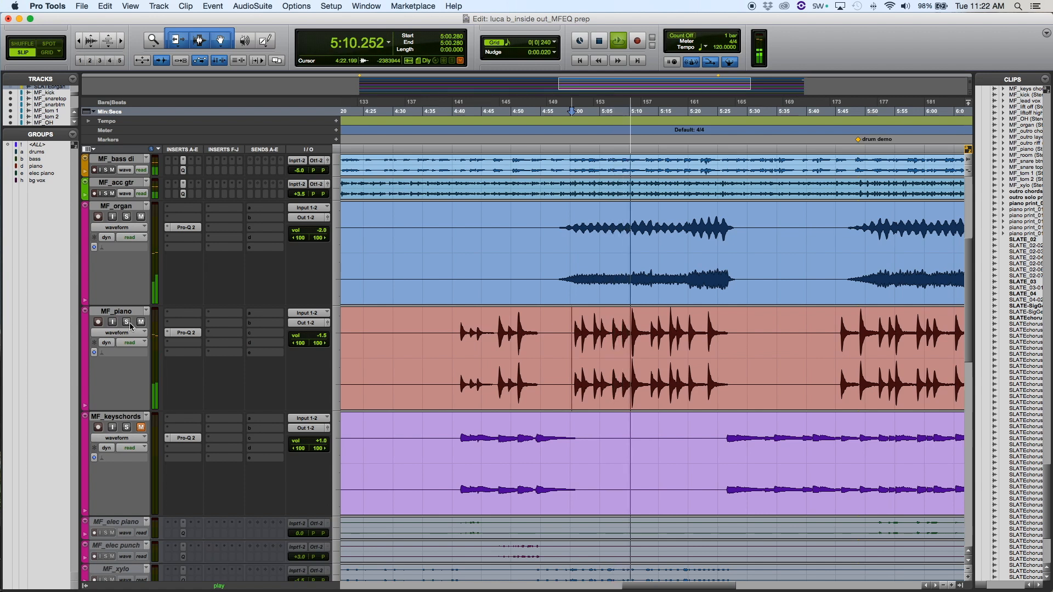
- Solo the piano, restart playback, and listen with its Pro-Q 2 equalizer open and no bands enabled
click(127, 323)
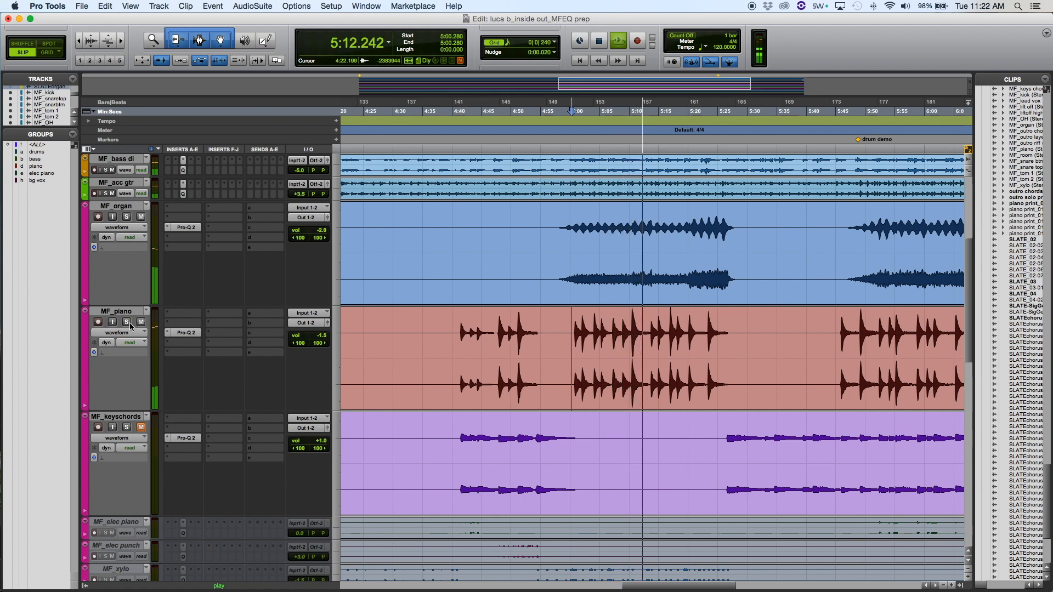
key(space)
key(space)
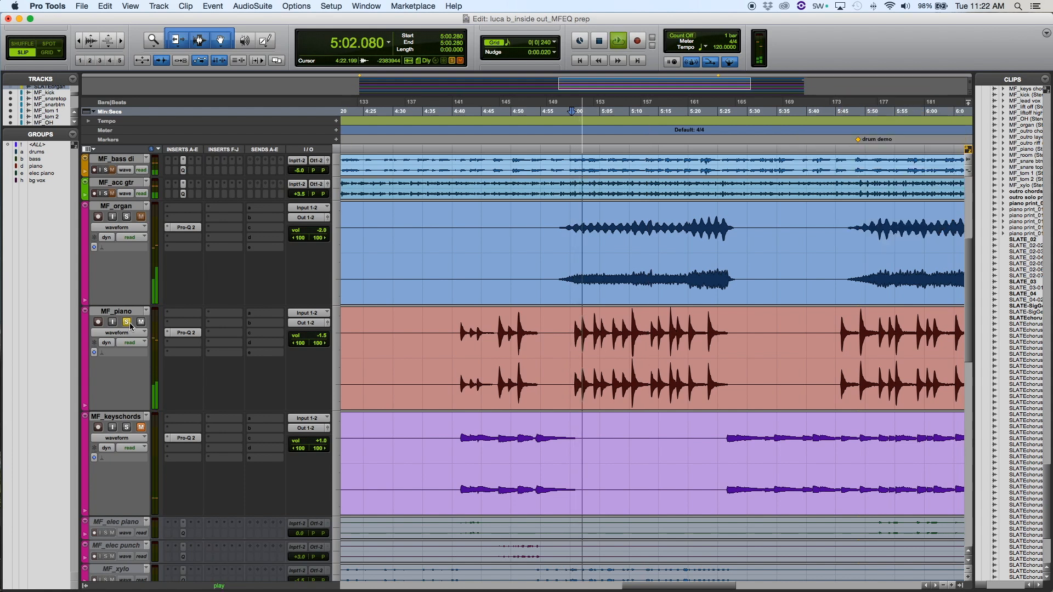
click(186, 335)
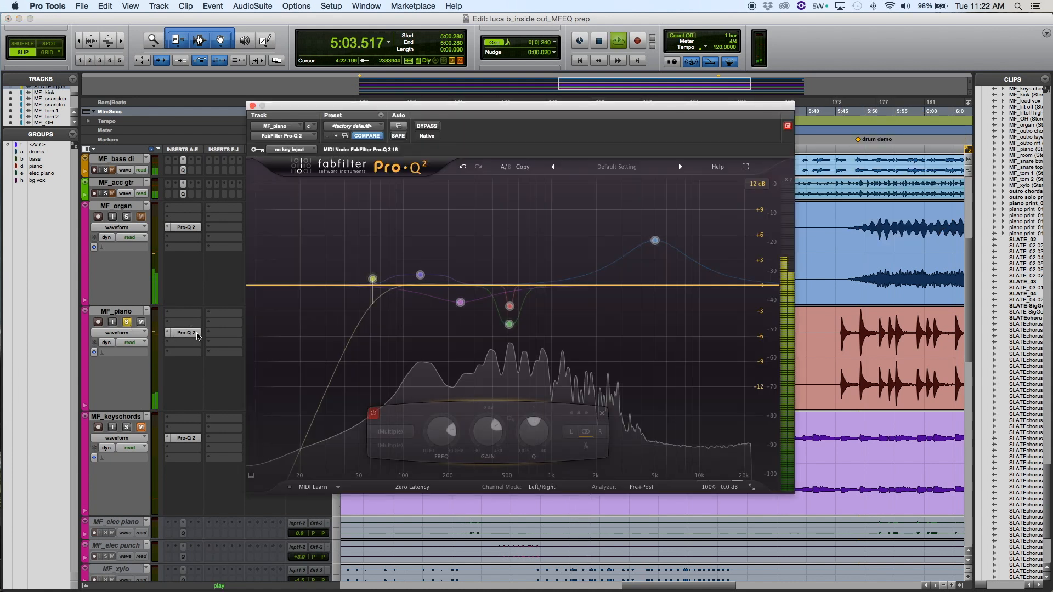
click(675, 345)
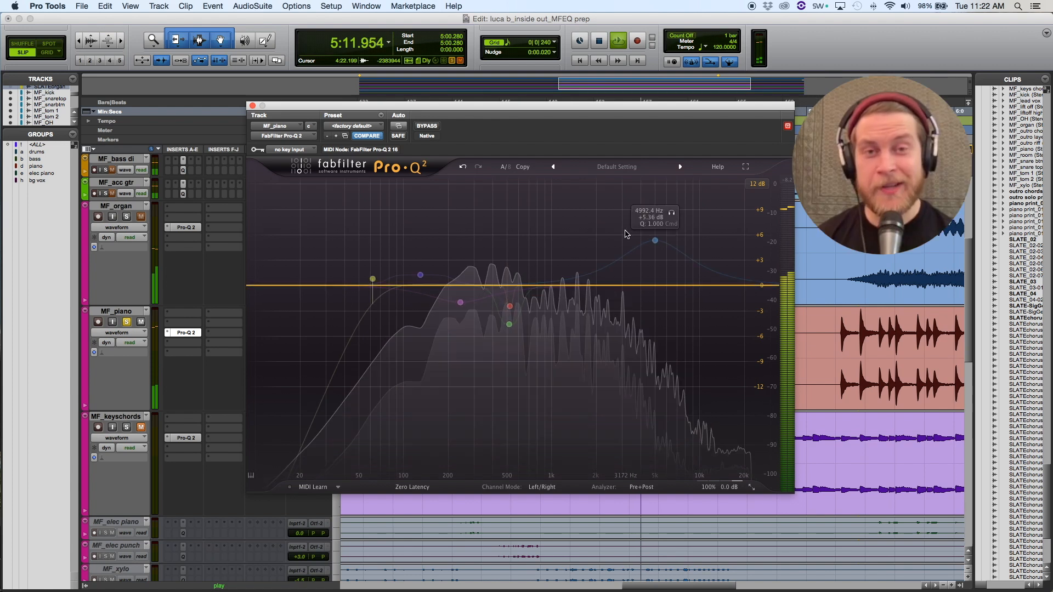
key(space)
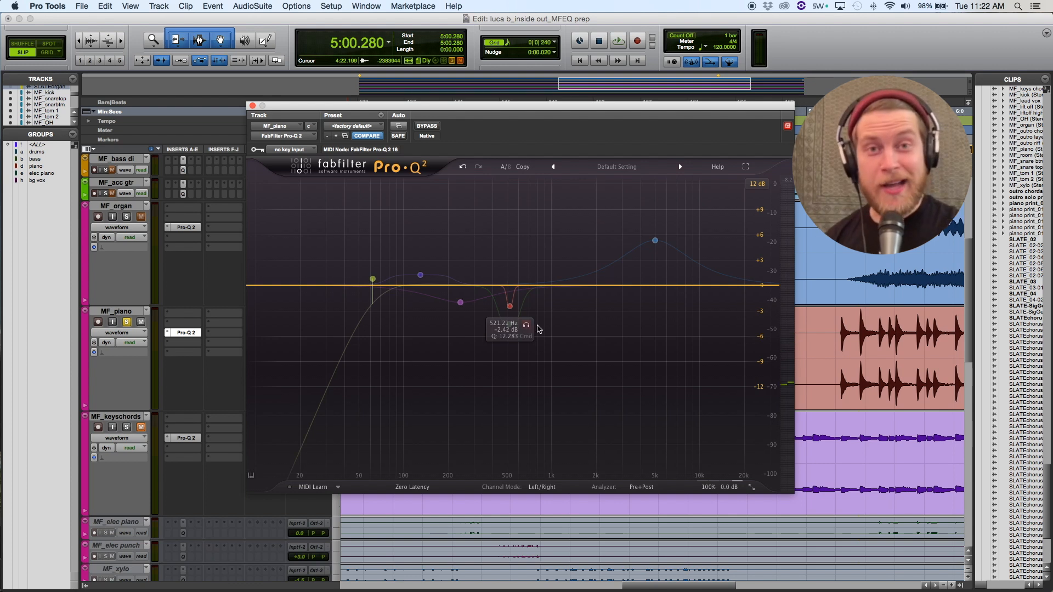
- Audition the piano's -4.59 dB bell cut at 518.87 Hz and enable the band during playback
click(509, 324)
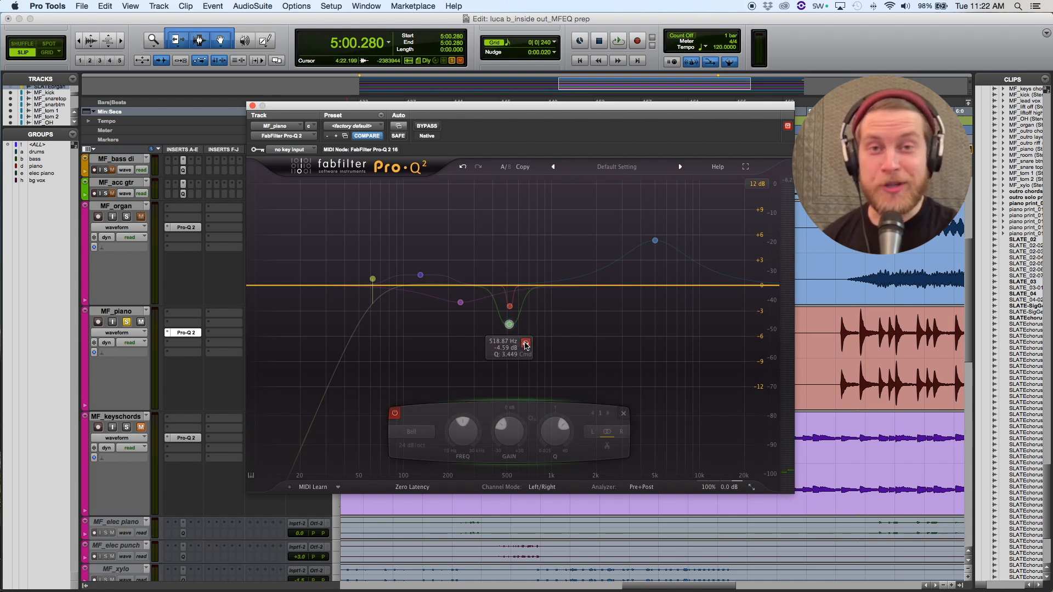
key(space)
click(525, 343)
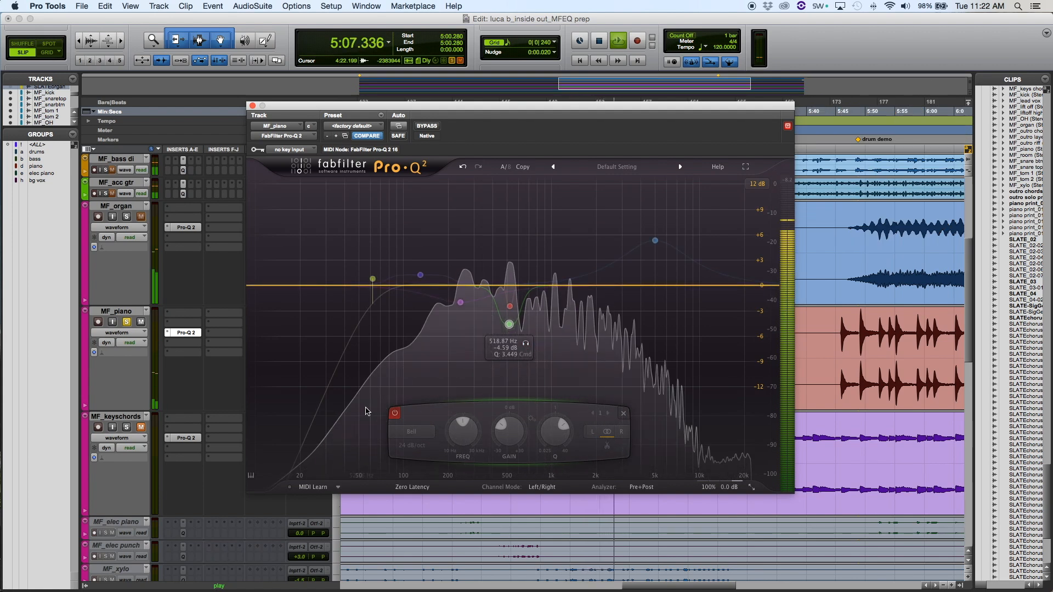
click(395, 414)
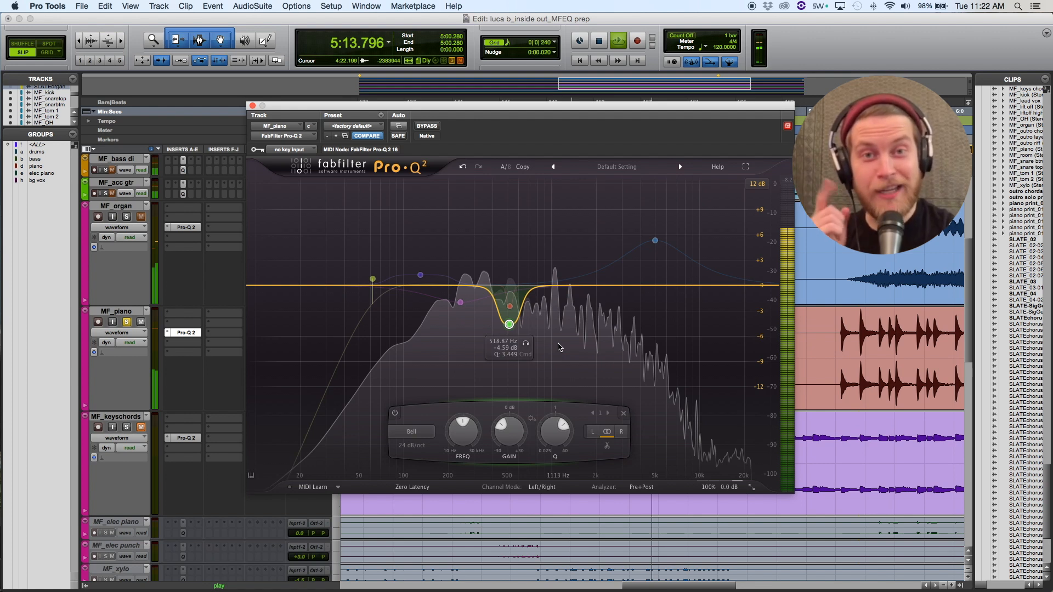
key(space)
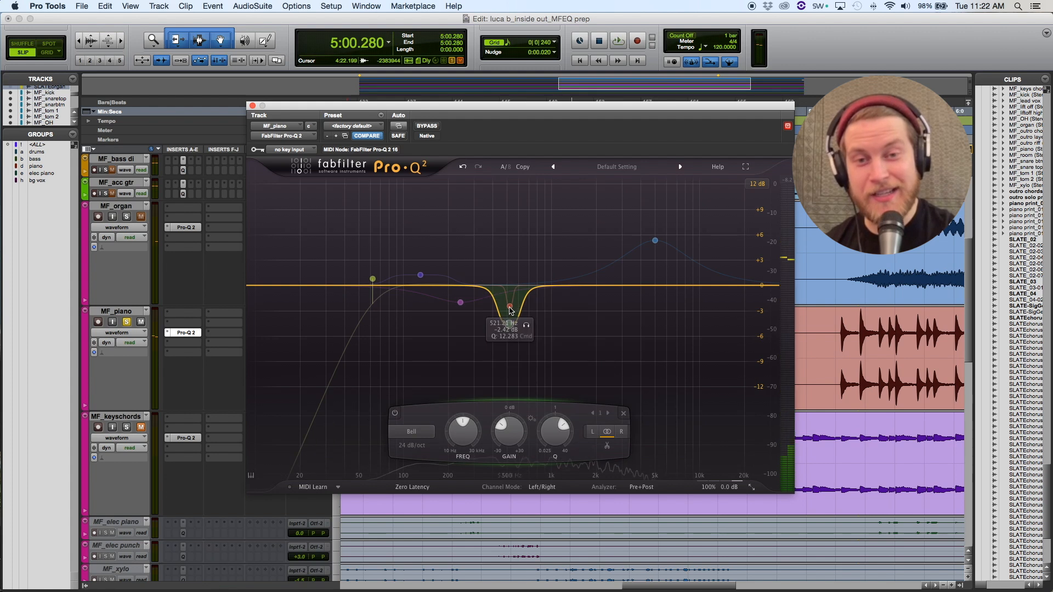
- Audition the piano's narrow -2.42 dB cut at about 521 Hz and enable the band during playback
click(510, 307)
key(space)
click(526, 326)
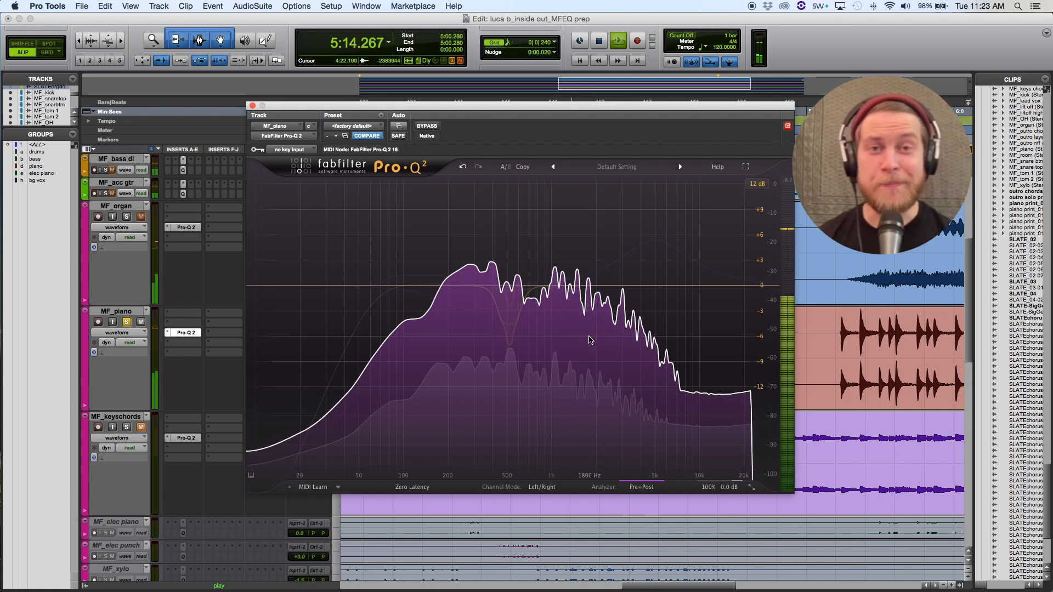
key(space)
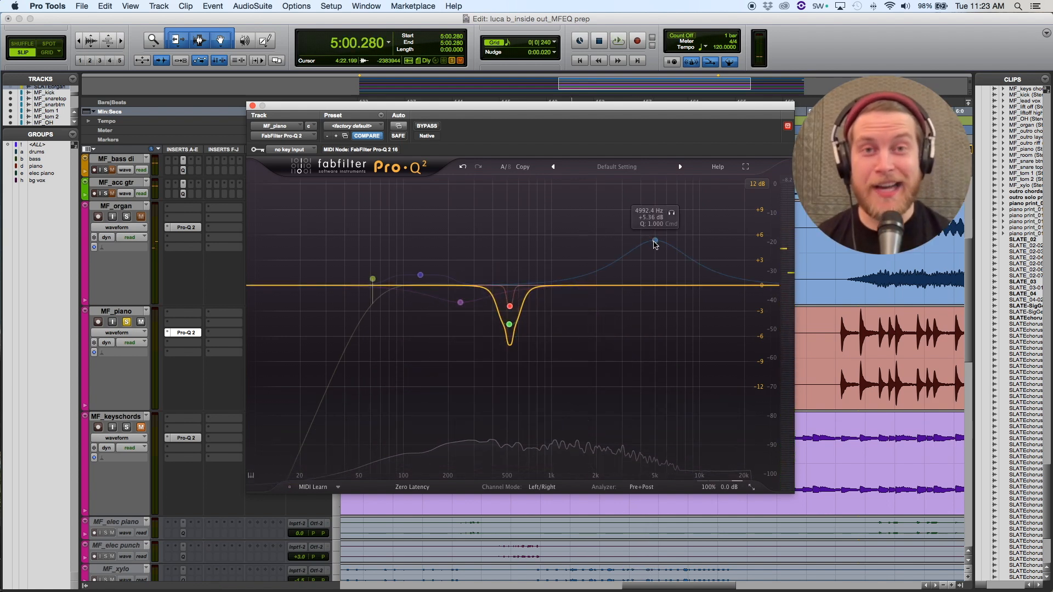
- Audition and enable the piano's +5.36 dB bell boost at 4992.4 Hz, switching the band off and on during playback to compare
click(654, 241)
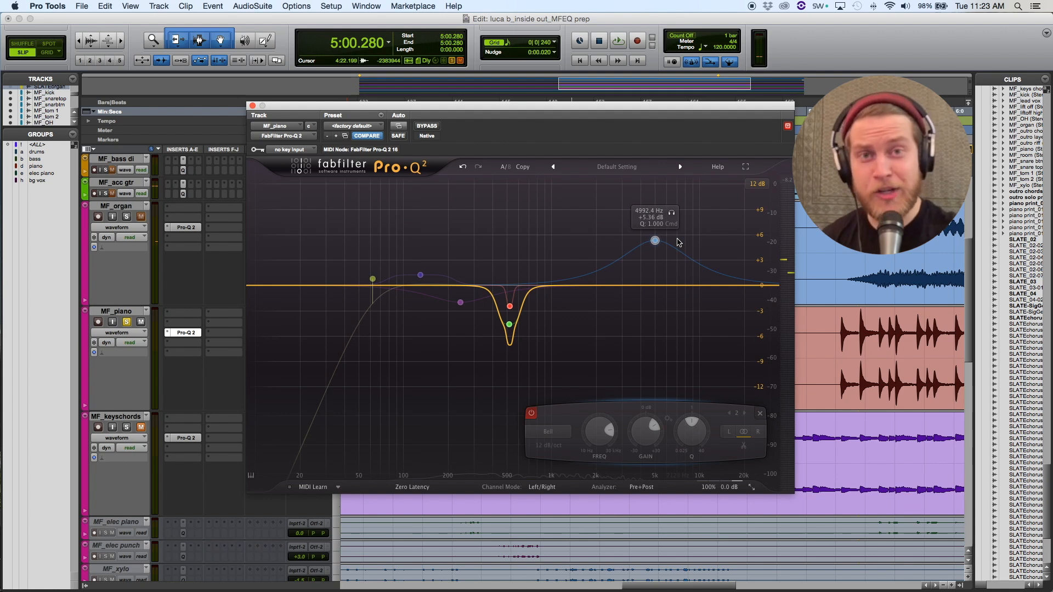
key(space)
click(672, 214)
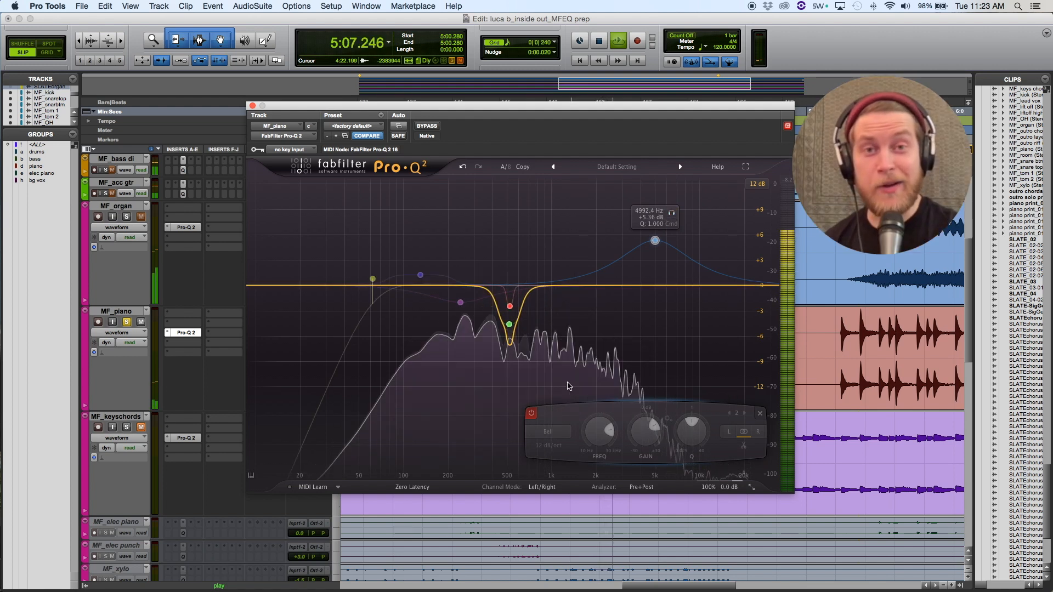
click(531, 413)
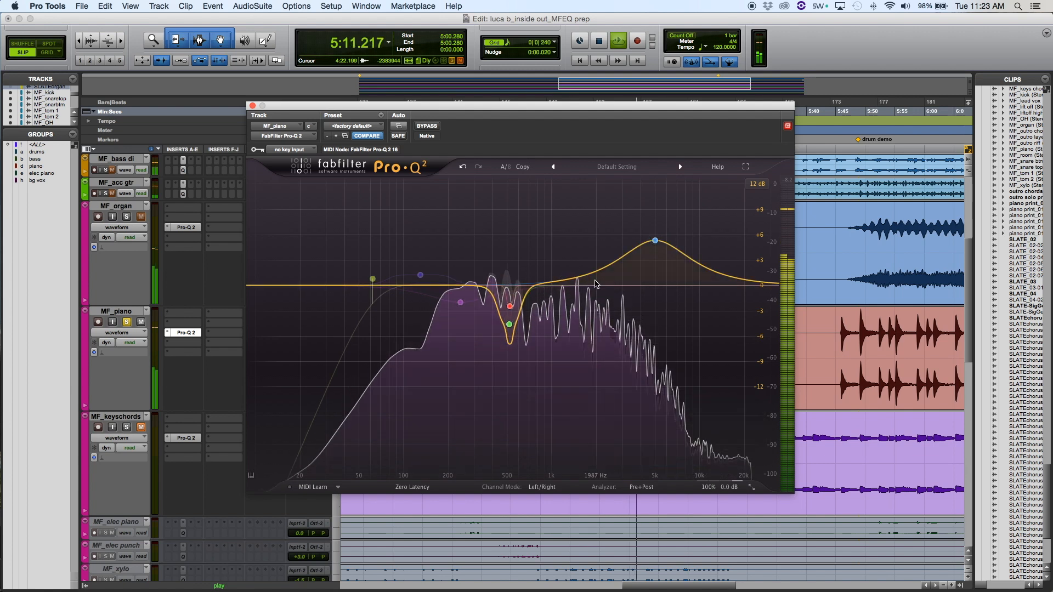
mouse_move(650, 251)
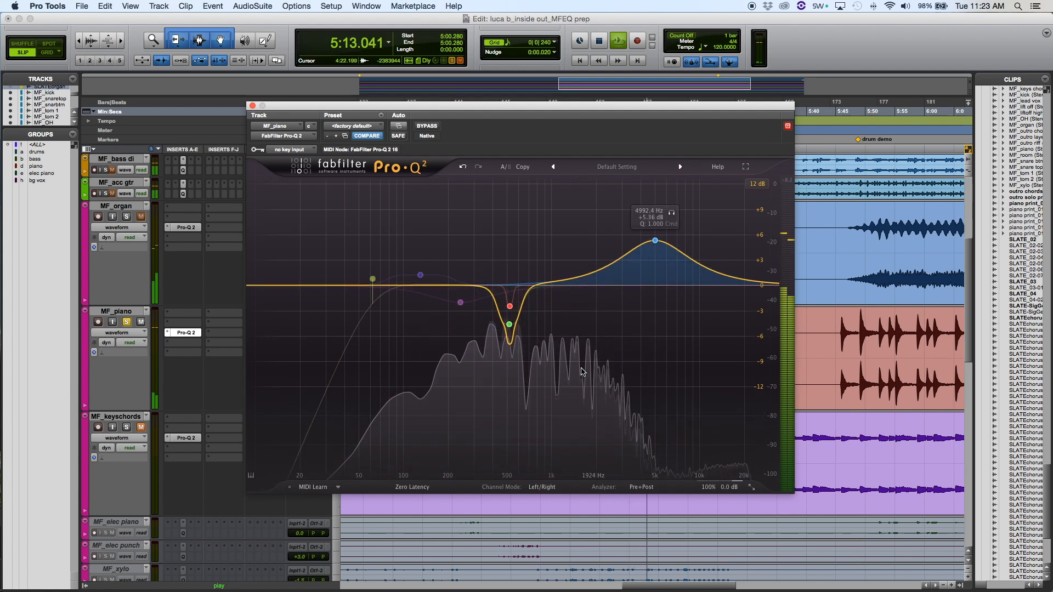
click(655, 240)
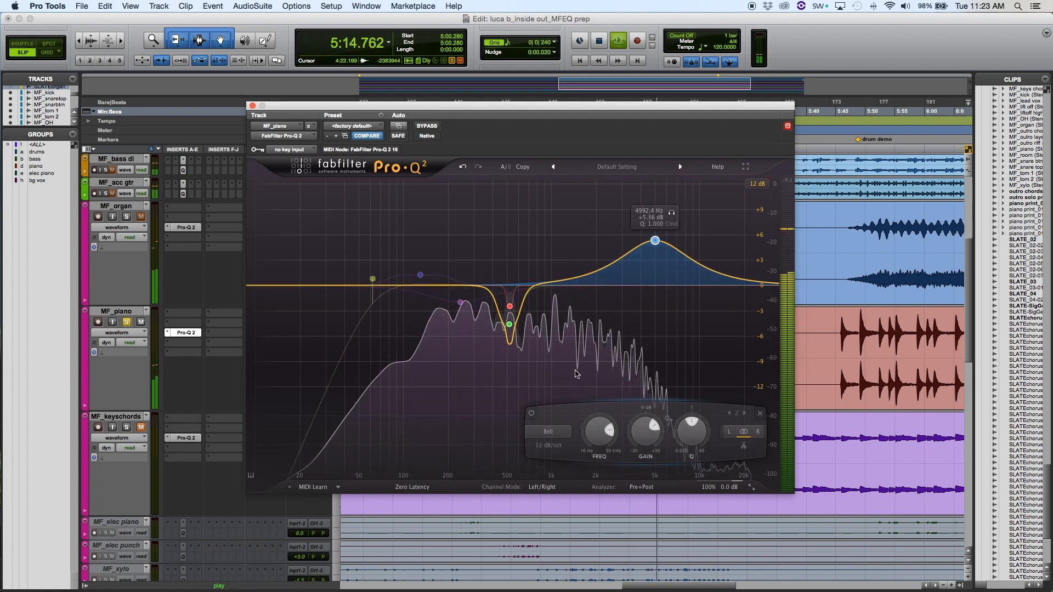
click(531, 414)
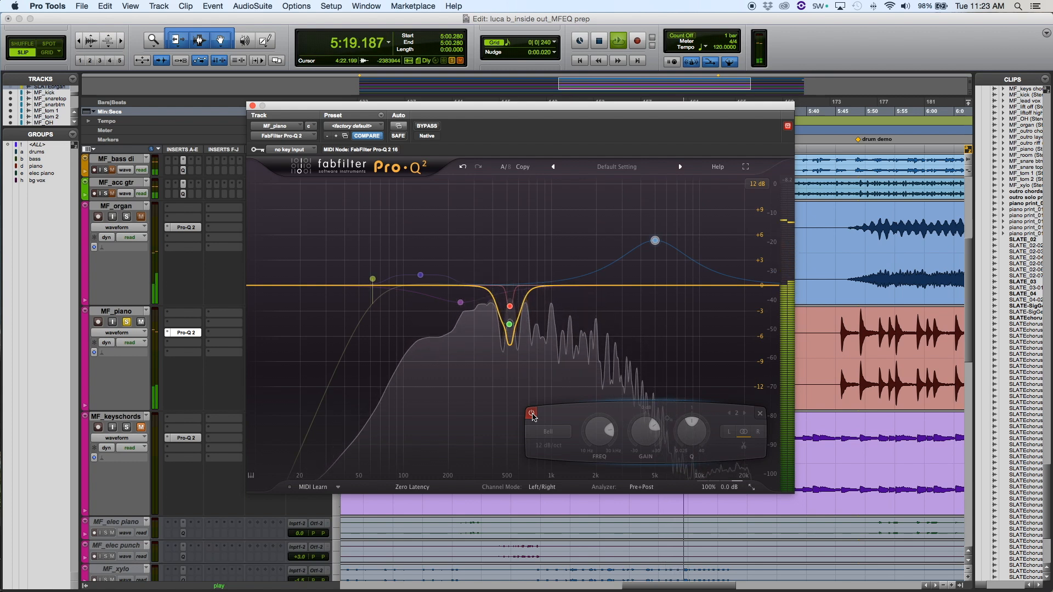
click(531, 413)
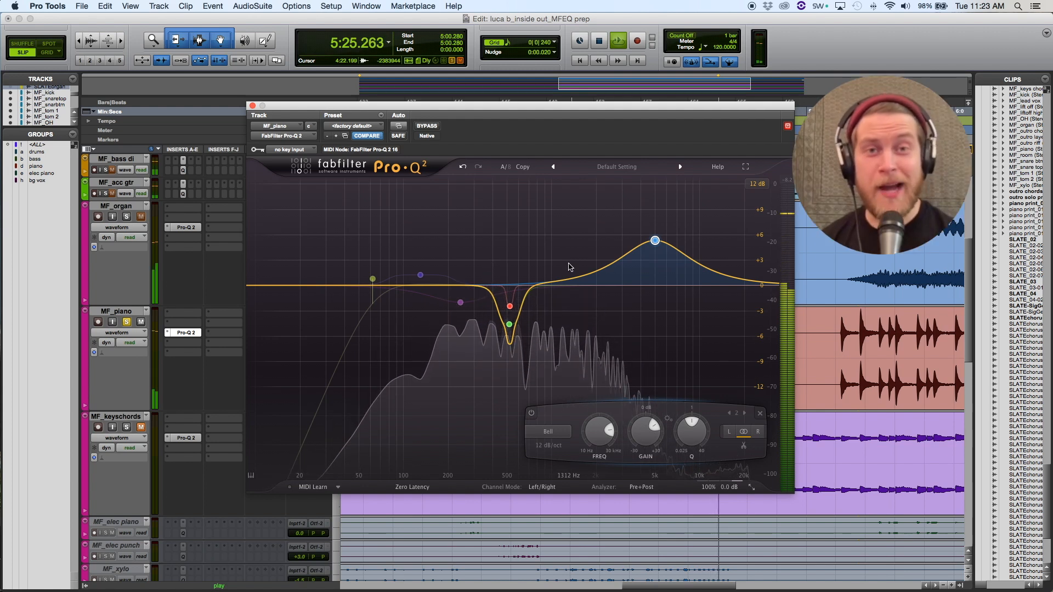
key(space)
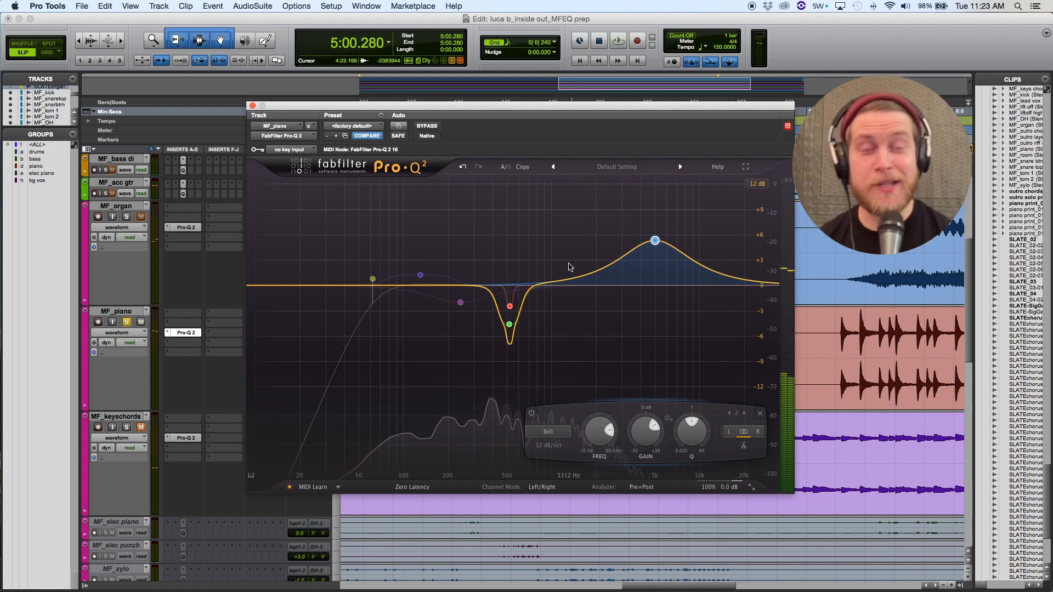
- Audition the piano's +1.24 dB bell boost at 129.71 Hz and enable the band during playback
click(424, 280)
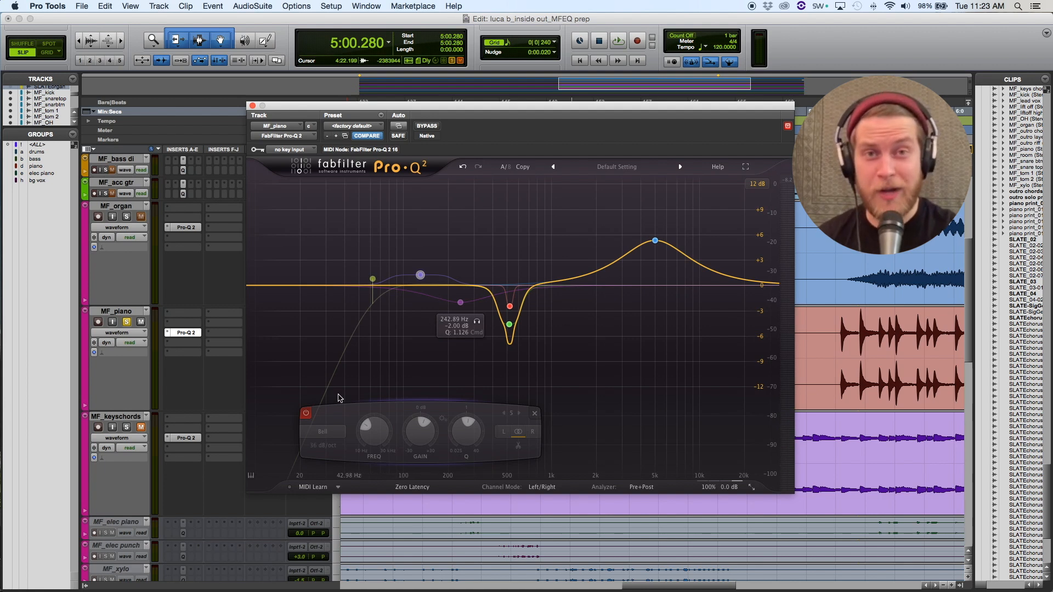
key(space)
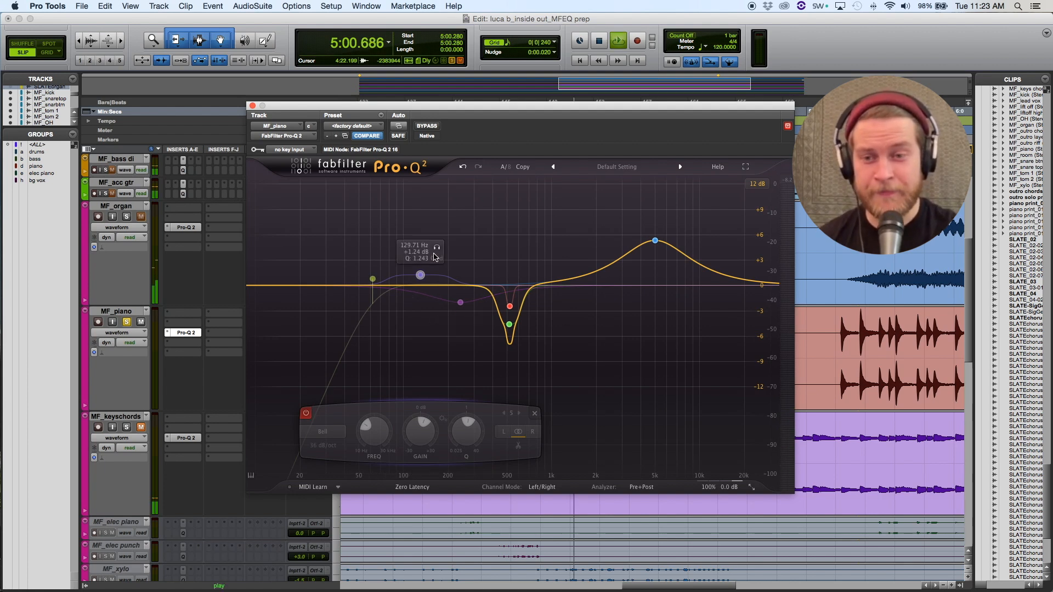
click(437, 248)
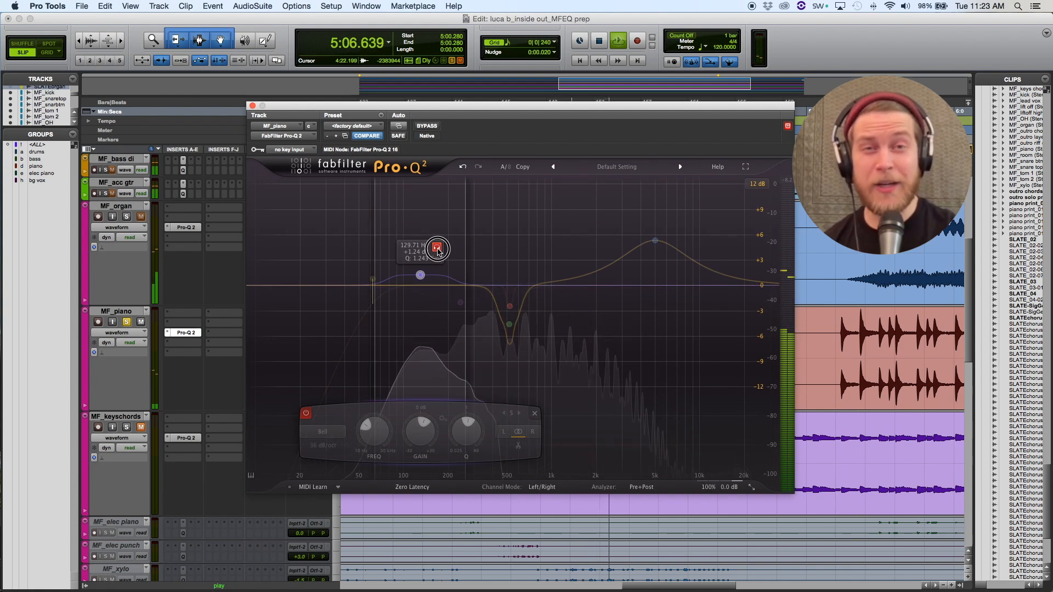
click(437, 250)
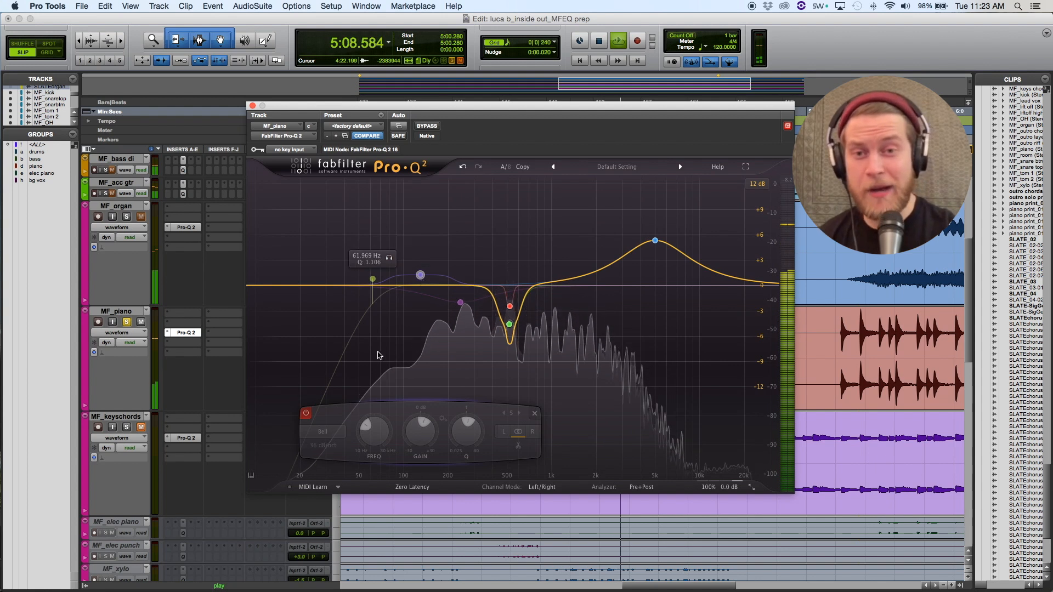
click(305, 412)
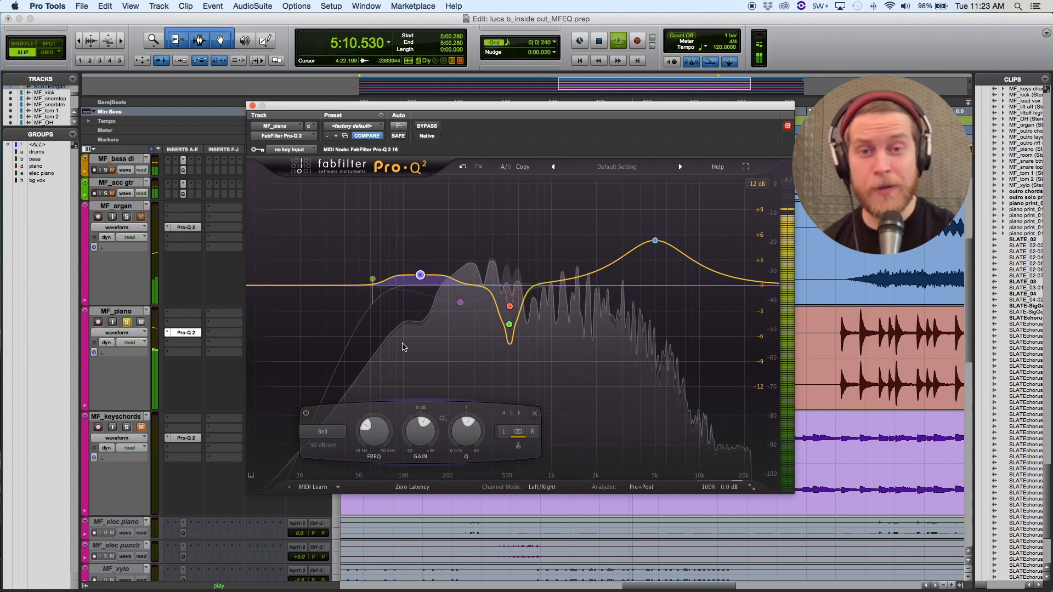
- Enable the piano's -2.00 dB bell cut at 242.89 Hz and audition the band during playback
click(460, 303)
key(space)
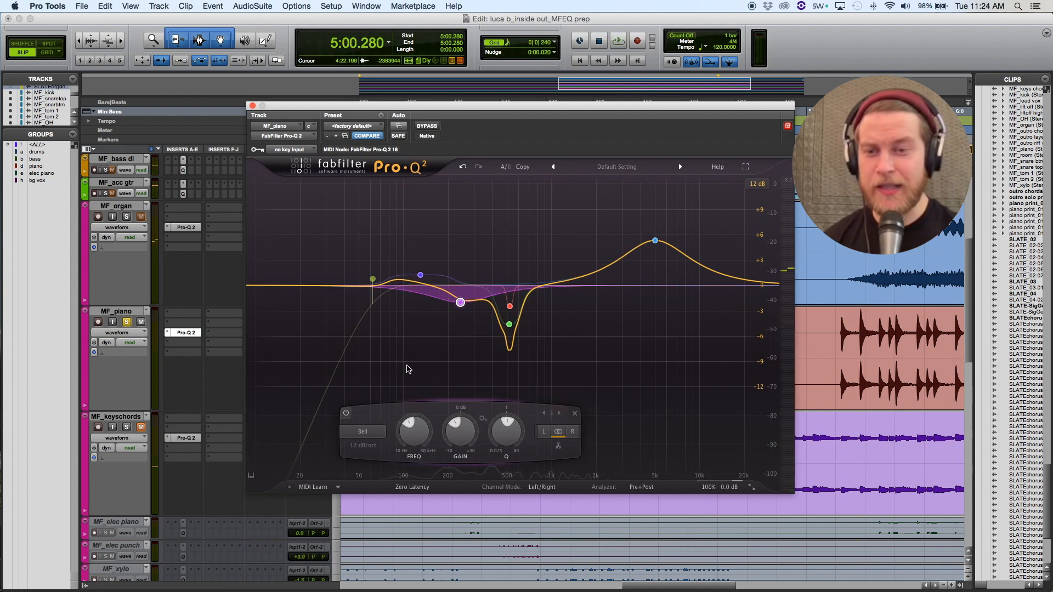
key(space)
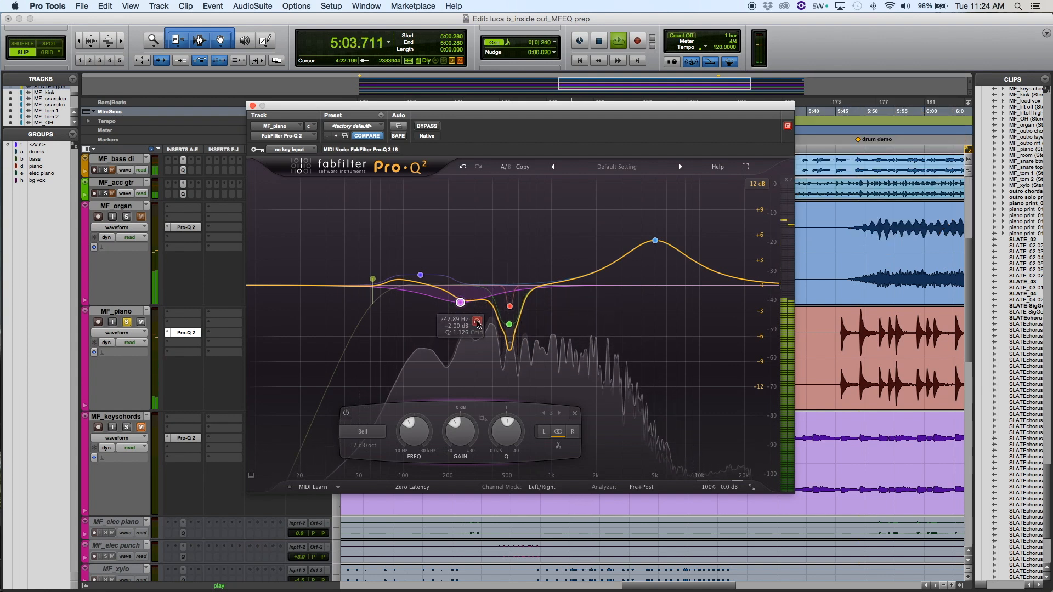
click(477, 322)
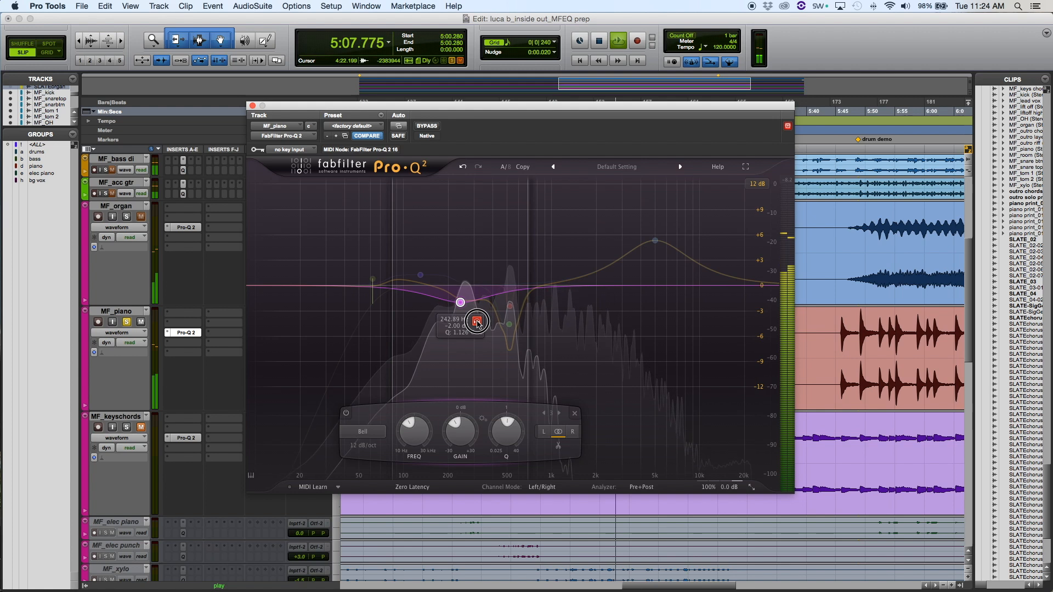
click(476, 322)
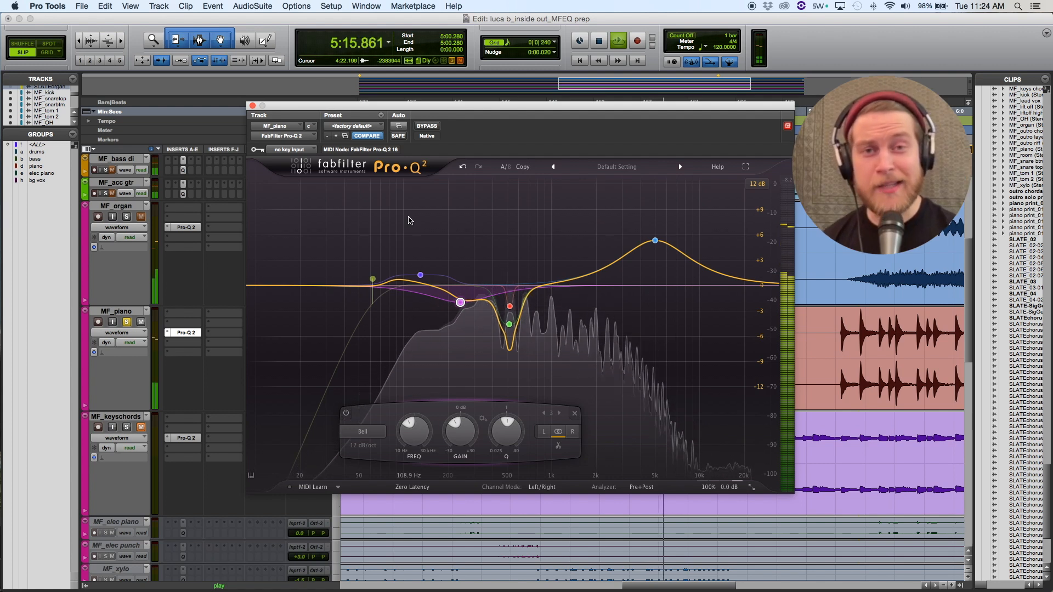
key(space)
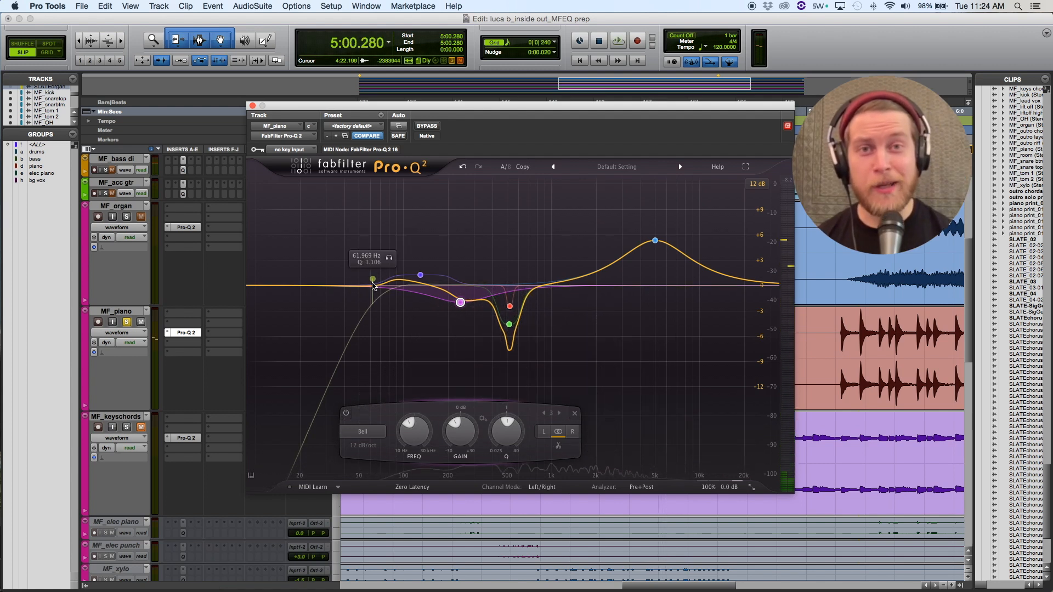
- Enable the piano's low cut at 61.969 Hz and audition the band during playback
click(373, 283)
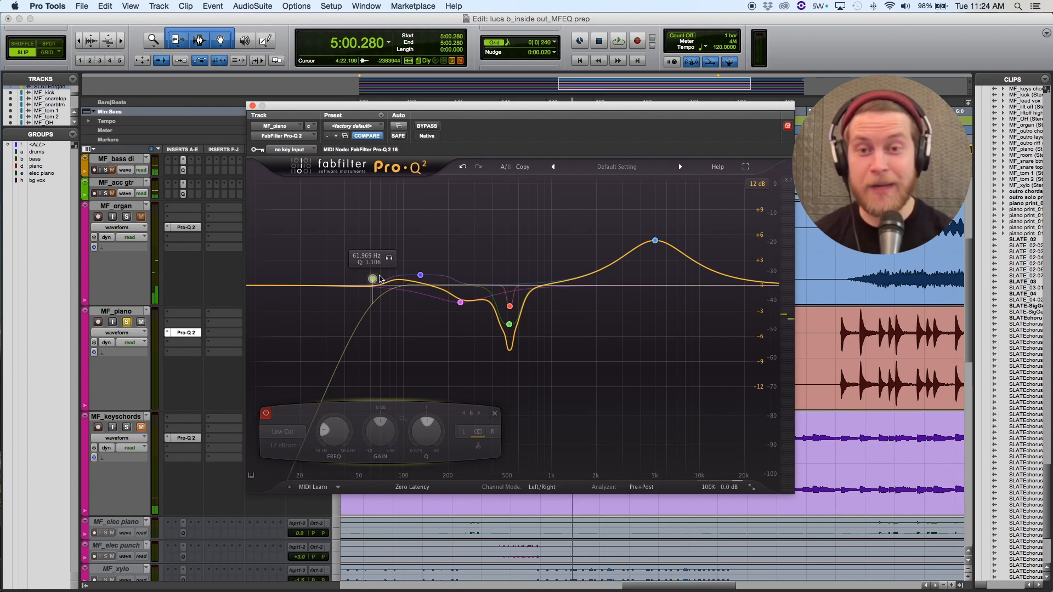
key(space)
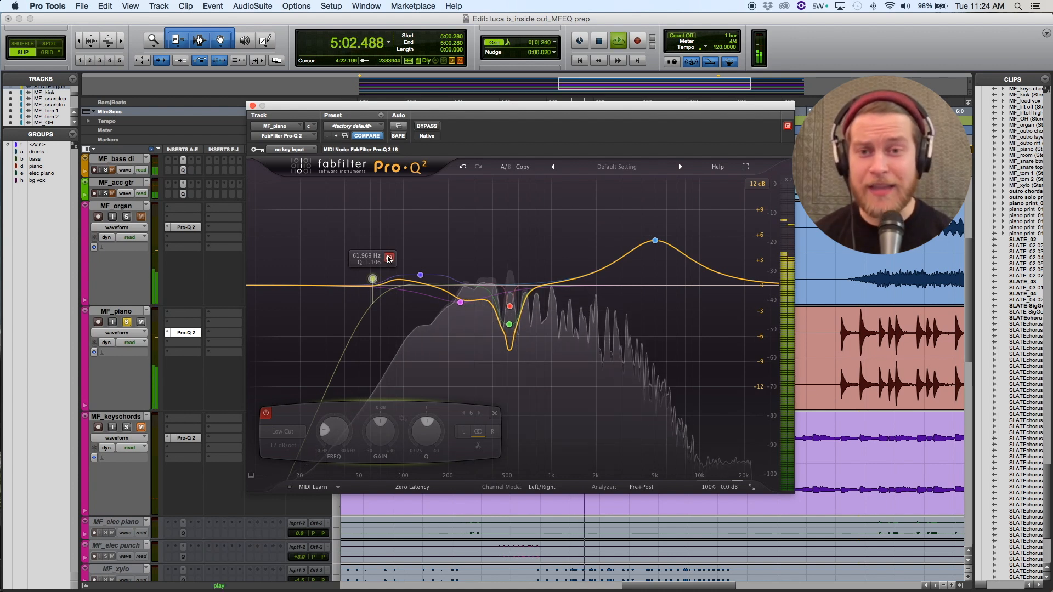
click(265, 414)
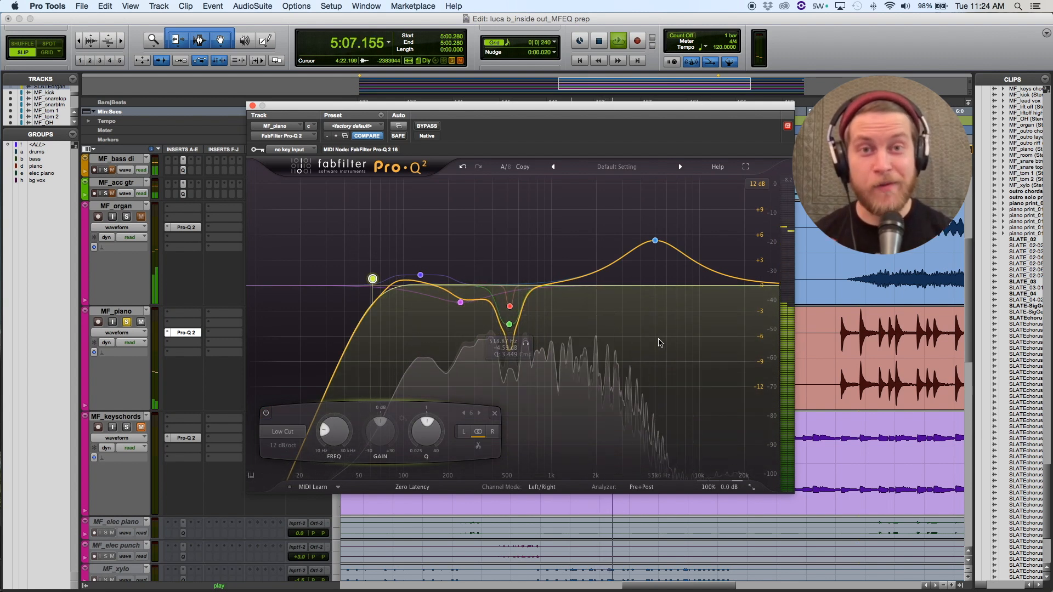
key(space)
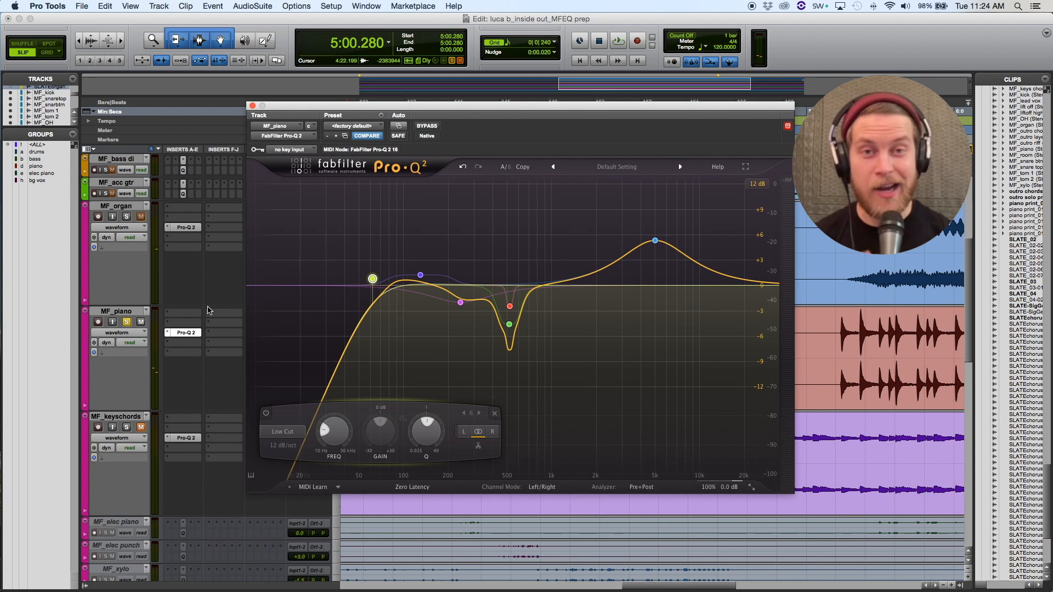
- Unsolo the piano and play the mix with its EQ active, then bypassed, to compare
click(126, 324)
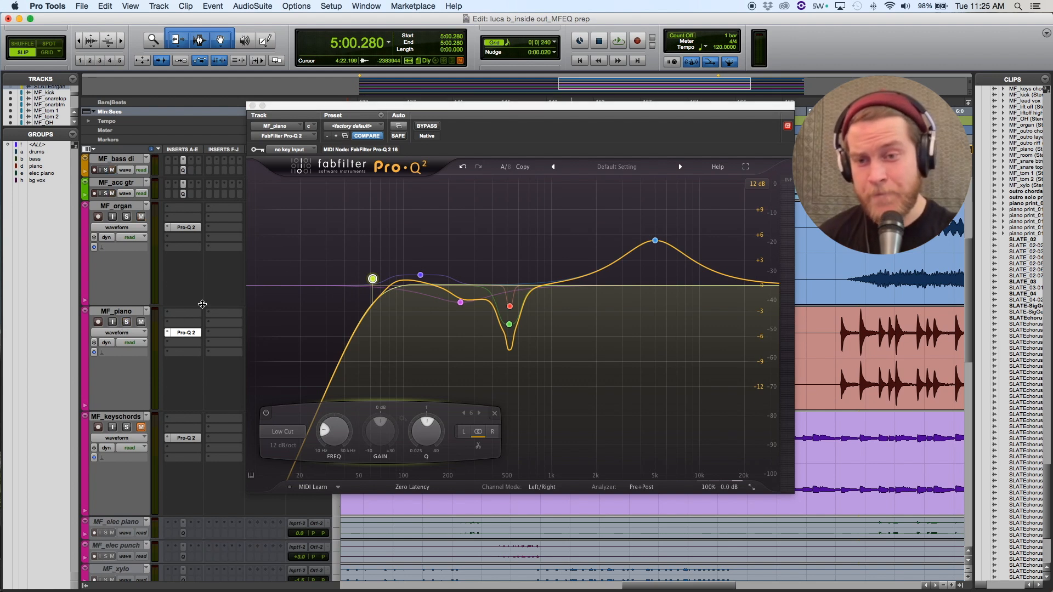
key(space)
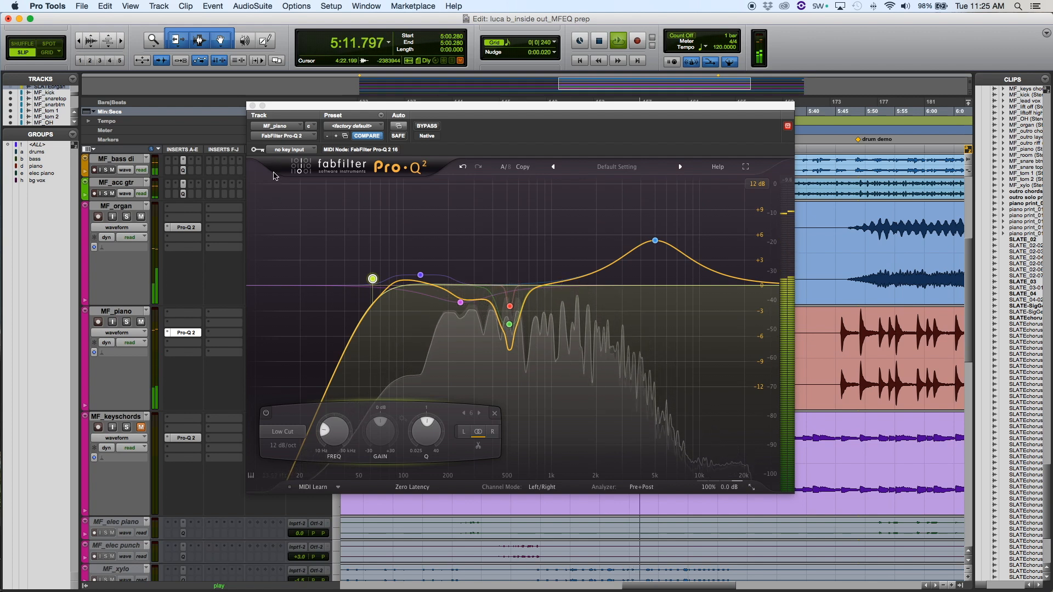
key(space)
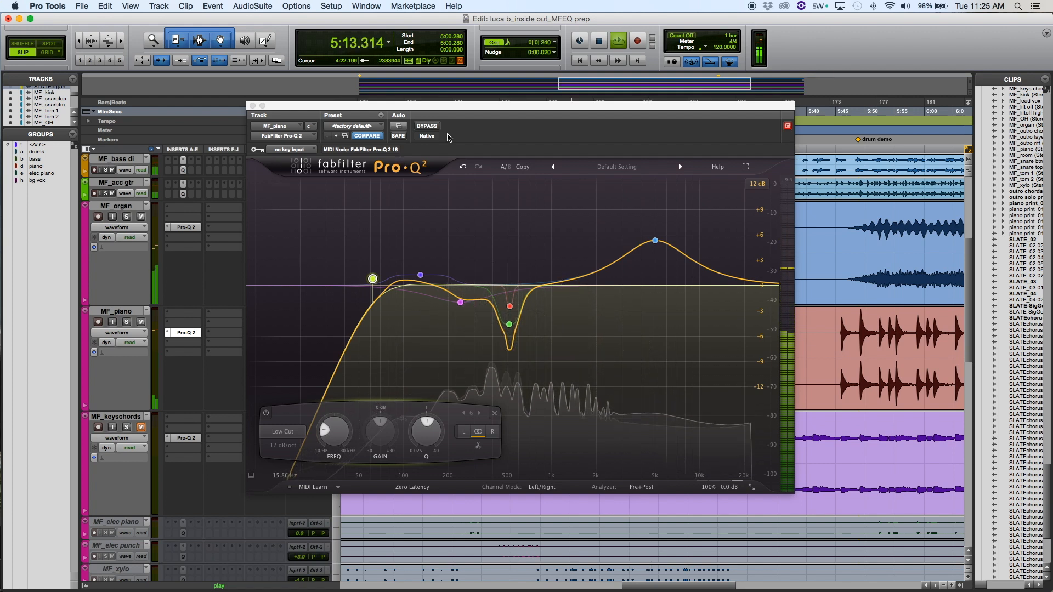
click(435, 127)
key(space)
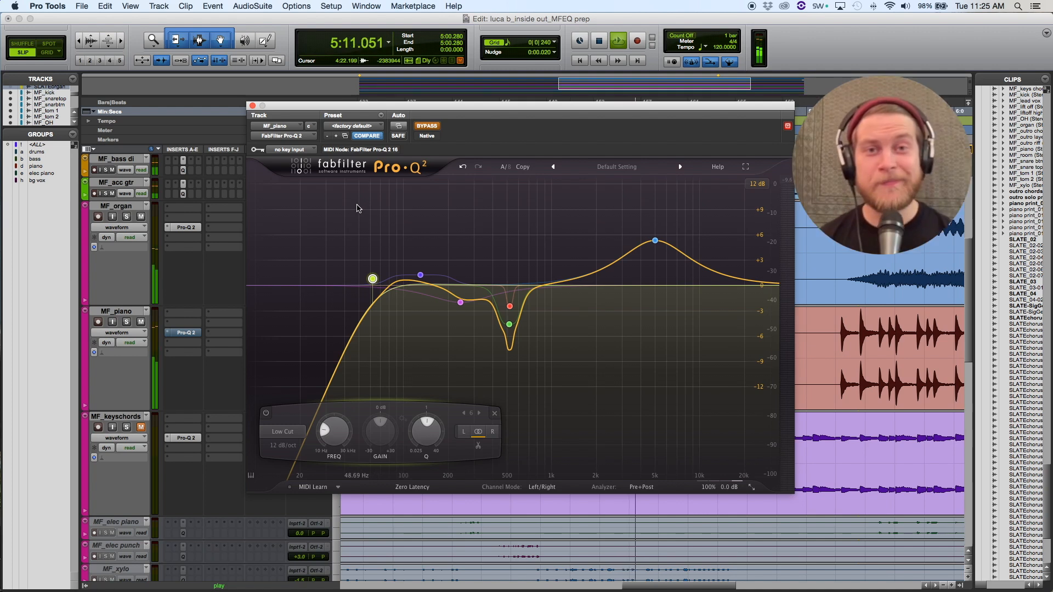
key(space)
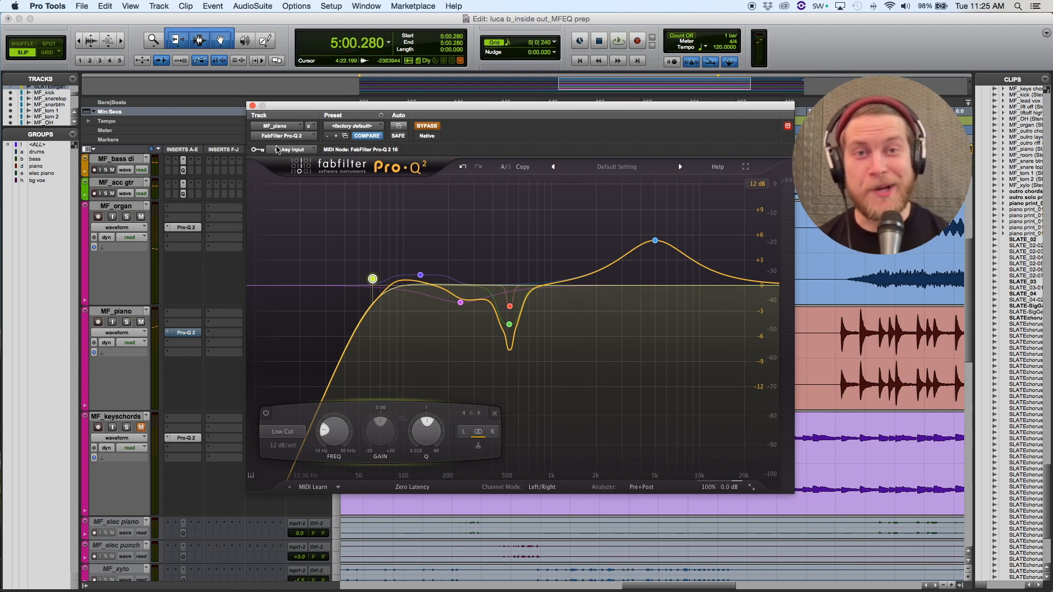
- Close the piano's EQ and select the keys chords passage from 5:26.101 to 5:45.791
click(253, 107)
click(725, 337)
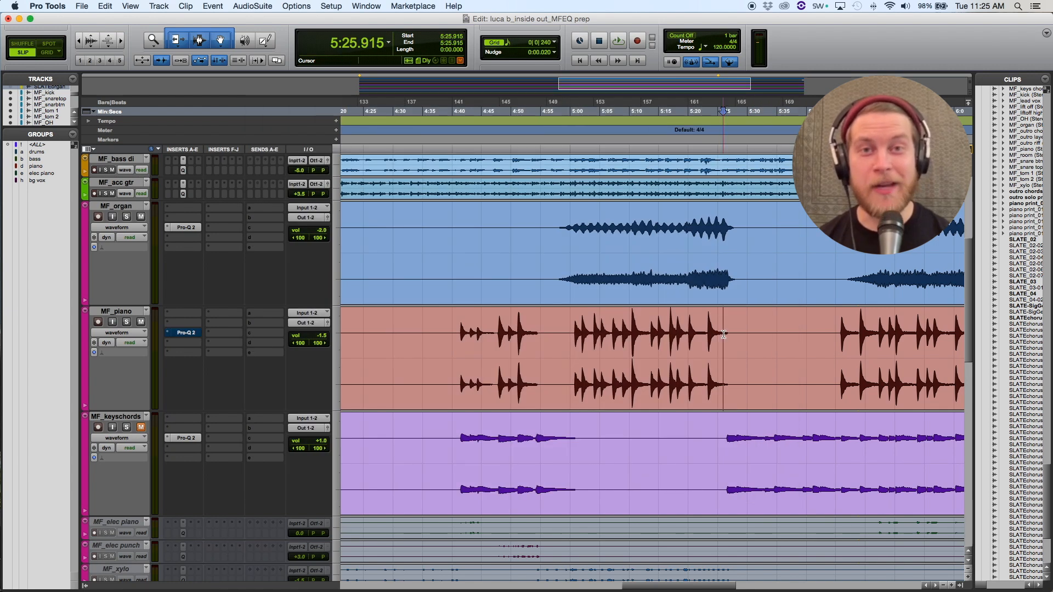
click(727, 337)
key(super+bracketright)
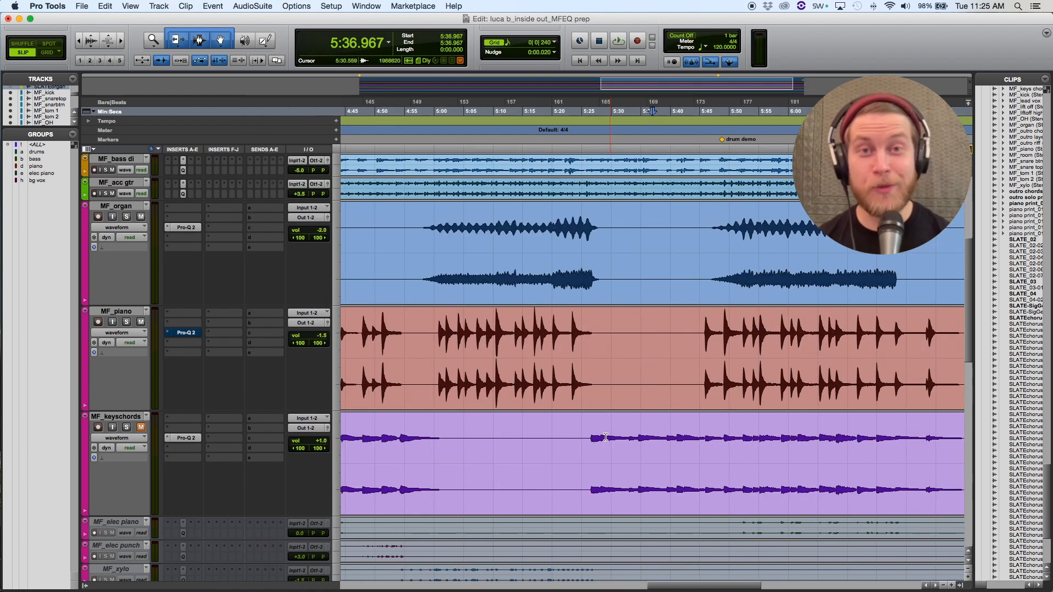
drag(589, 439, 705, 446)
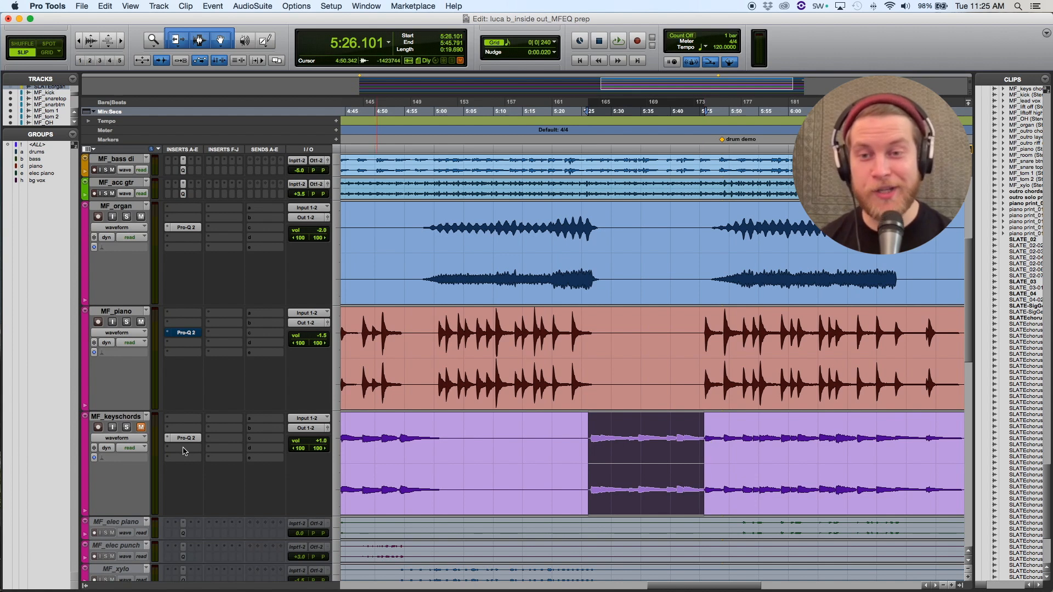
- Solo the keys chords track, split out the selected passage and raise its clip gain to +9.6 dB for playback
click(126, 427)
key(b)
drag(592, 511, 588, 420)
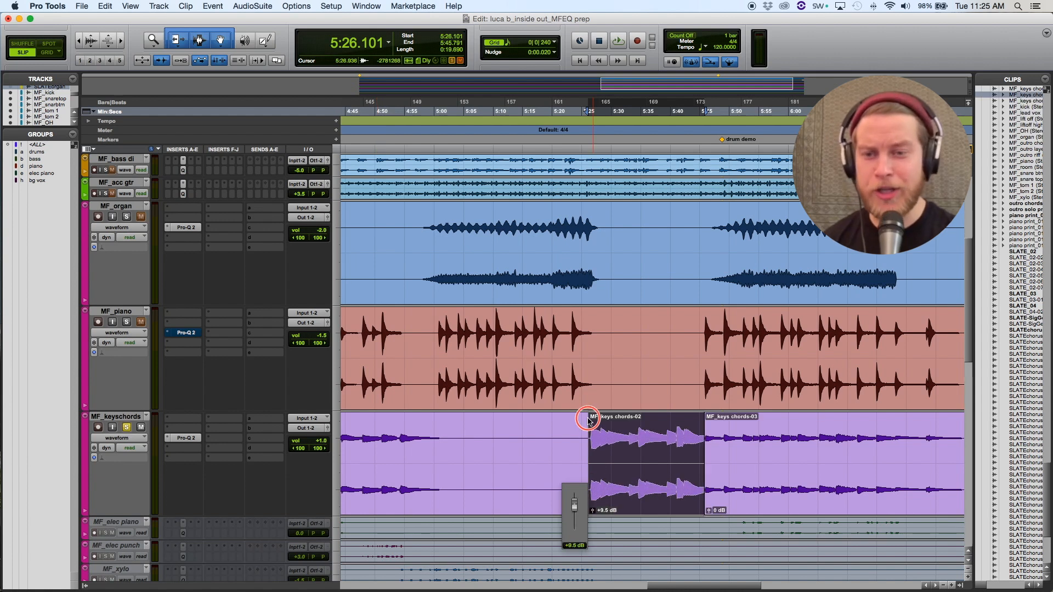
key(space)
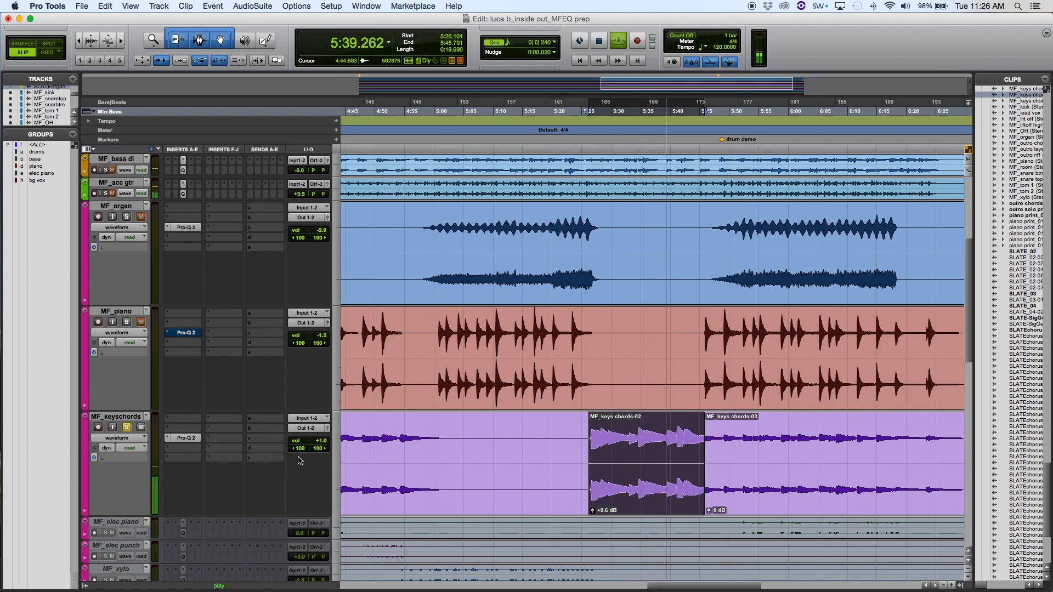
- Solo the keys chords track while it plays with its Pro-Q 2 open, and close the plugin after stopping
click(186, 438)
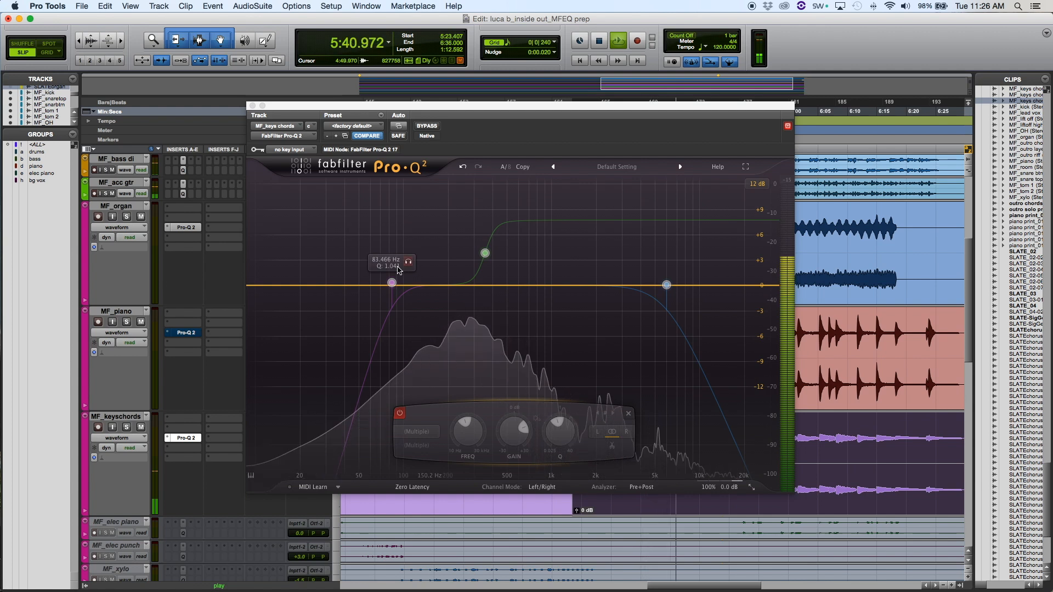
click(126, 427)
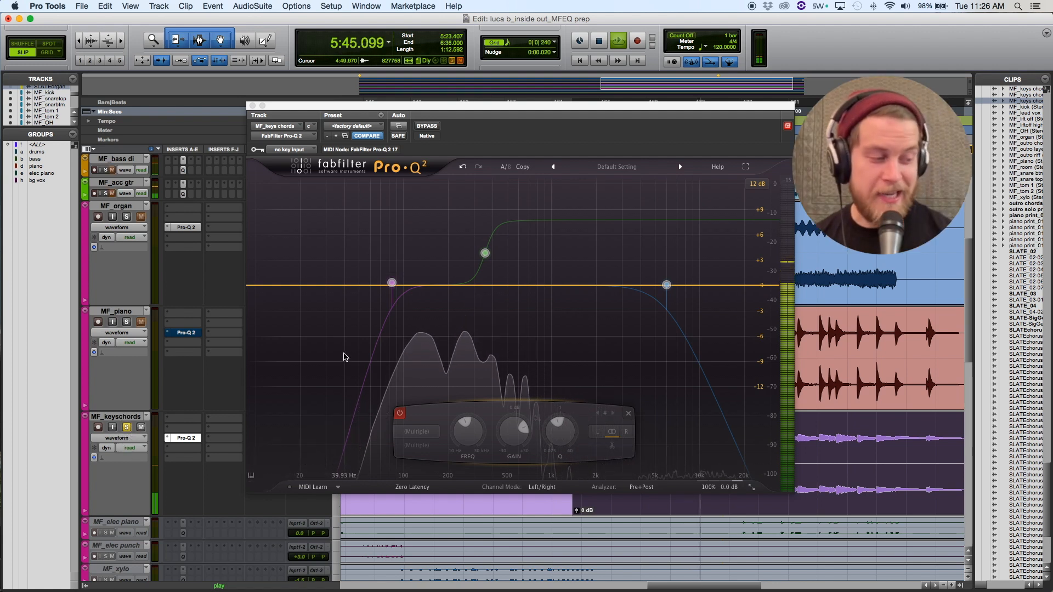
key(space)
click(252, 106)
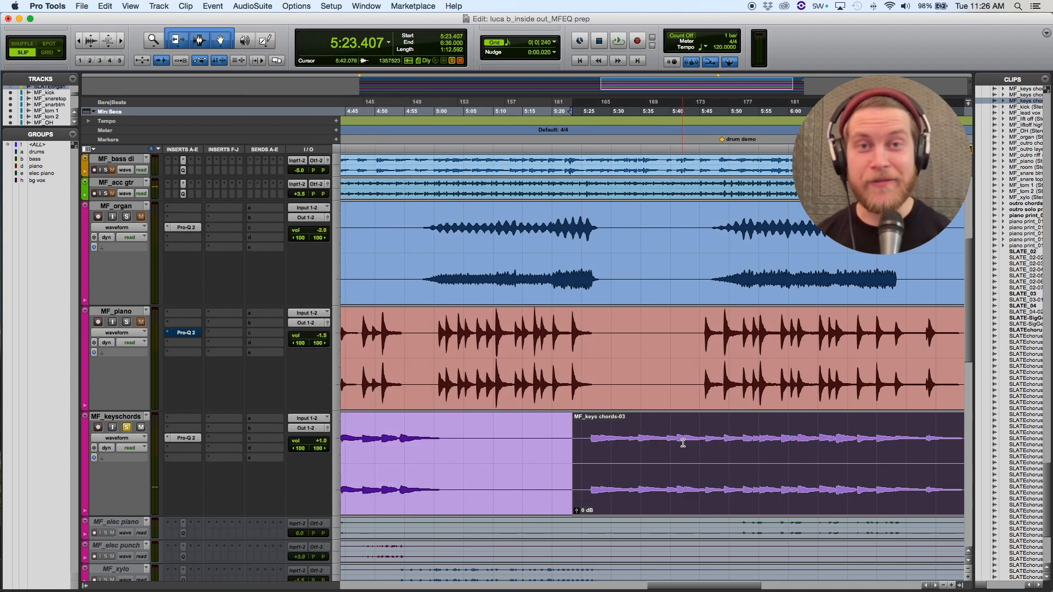
- Split the keys chords clip at 5:45.698 and raise the earlier part's clip gain to +10.0 dB
click(704, 446)
key(super+e)
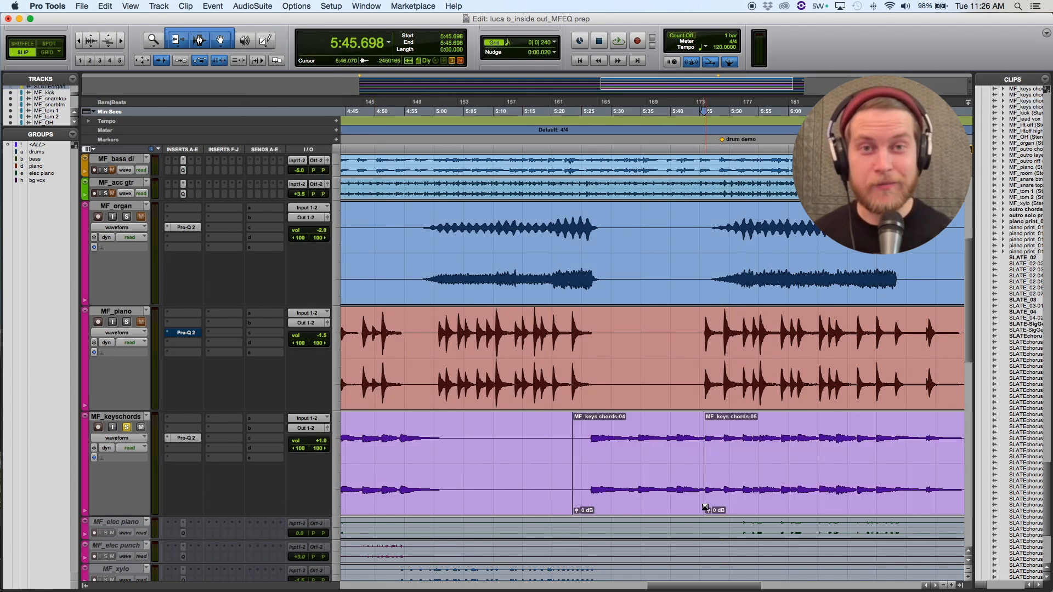
drag(576, 514, 562, 414)
click(561, 415)
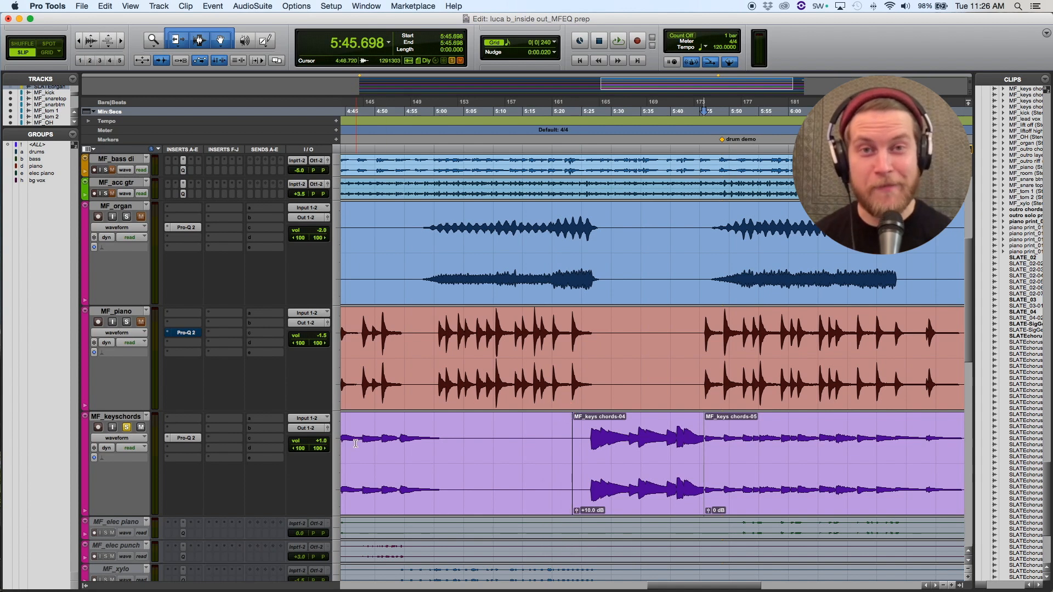
- Audition and enable the keys chords' +7.73 dB high shelf at 354.04 Hz, playing from 5:25.358
click(193, 439)
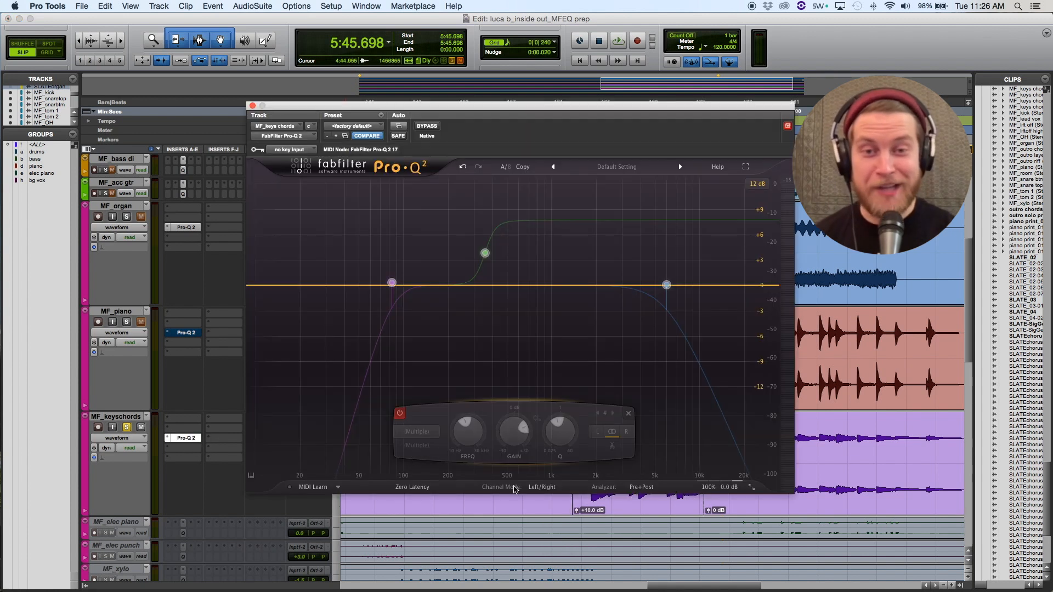
click(584, 518)
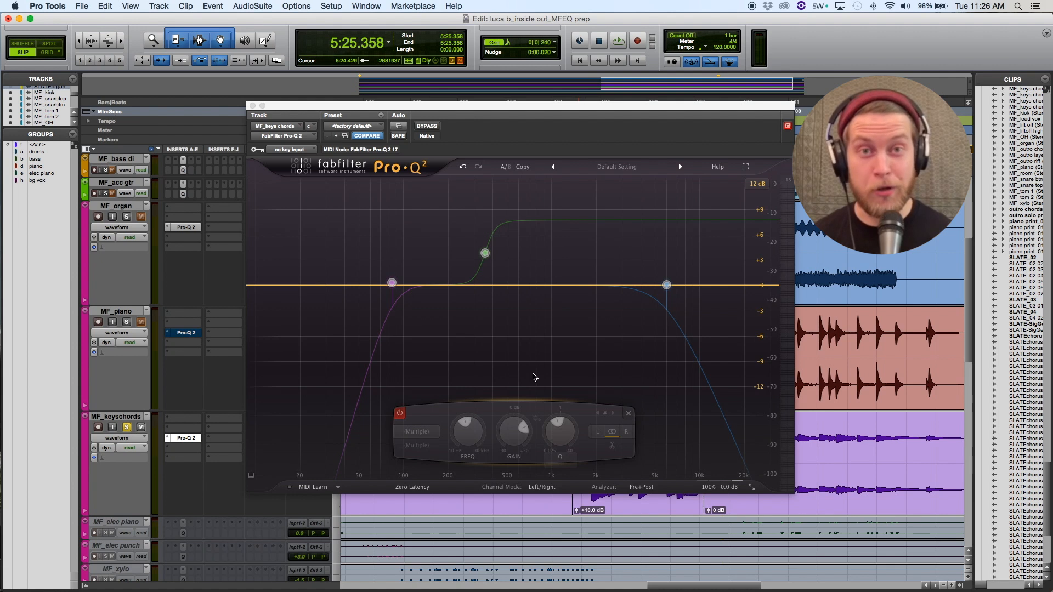
key(space)
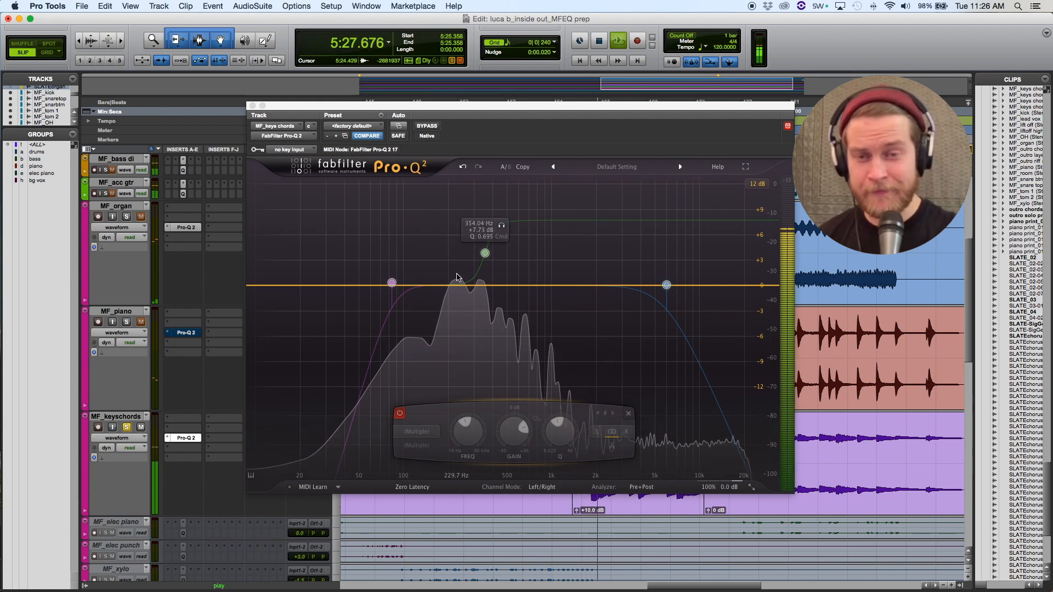
click(484, 256)
click(484, 254)
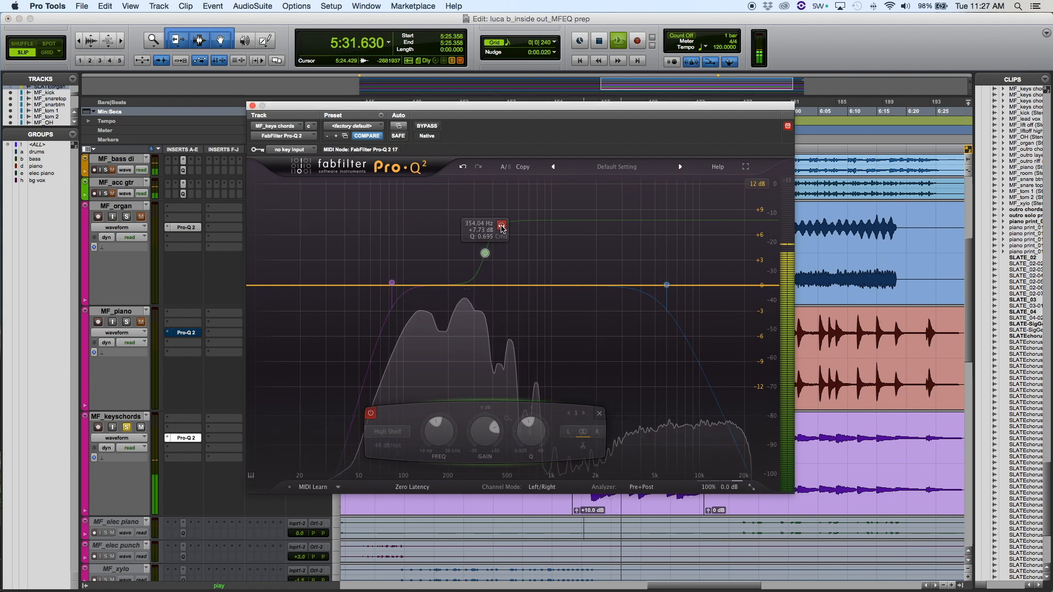
click(502, 228)
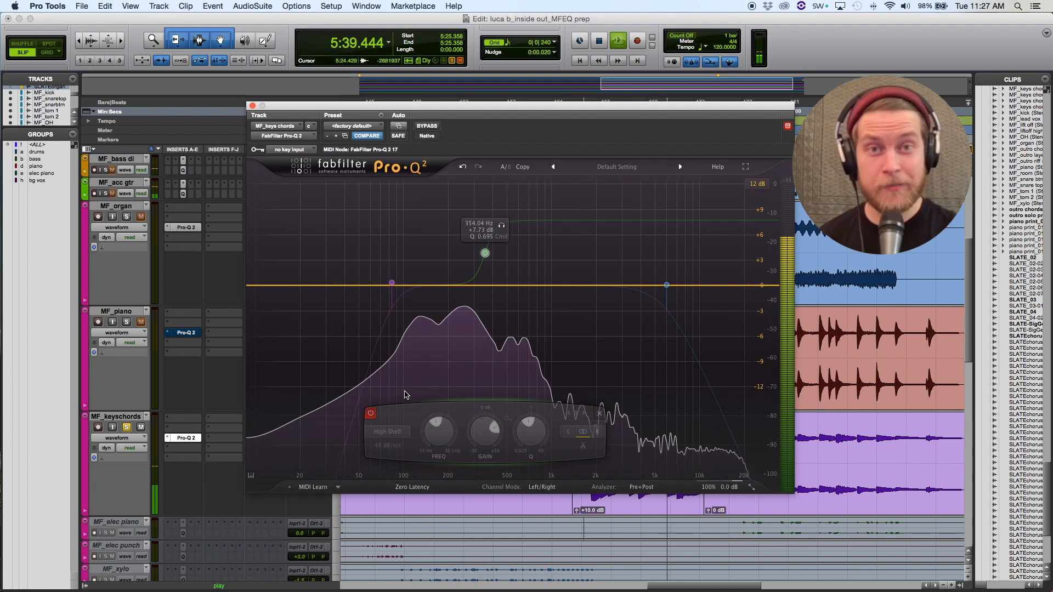
click(370, 414)
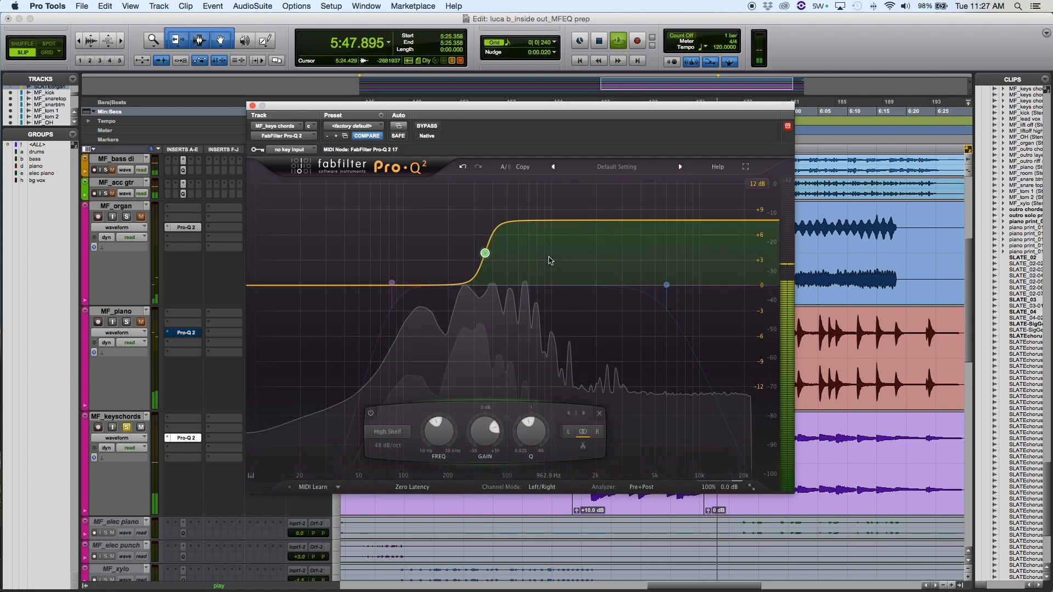
key(space)
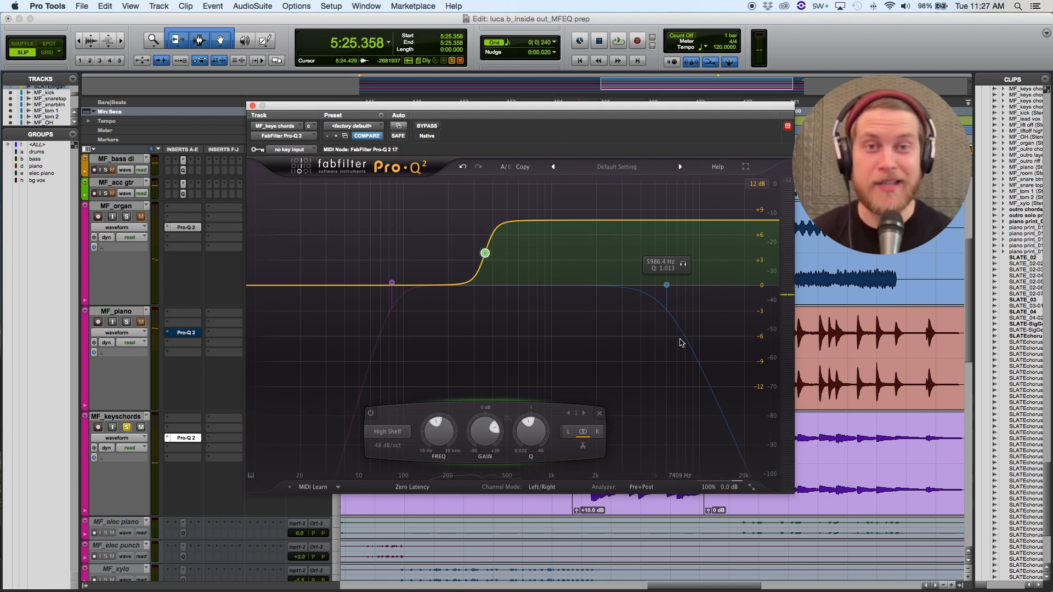
- Audition and enable the keys chords' high cut at 5986.4 Hz during playback
key(space)
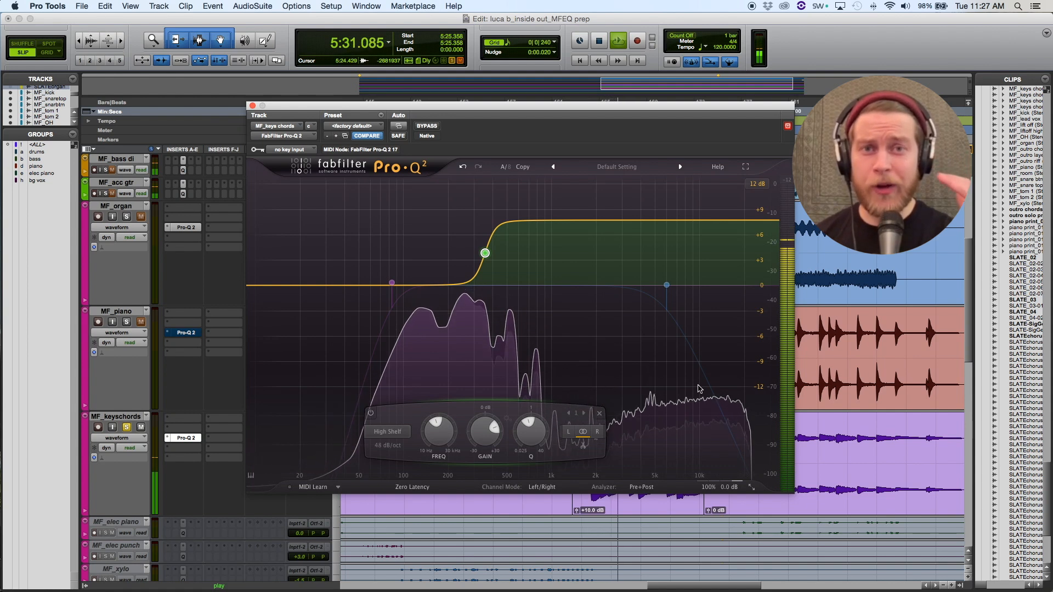
click(666, 285)
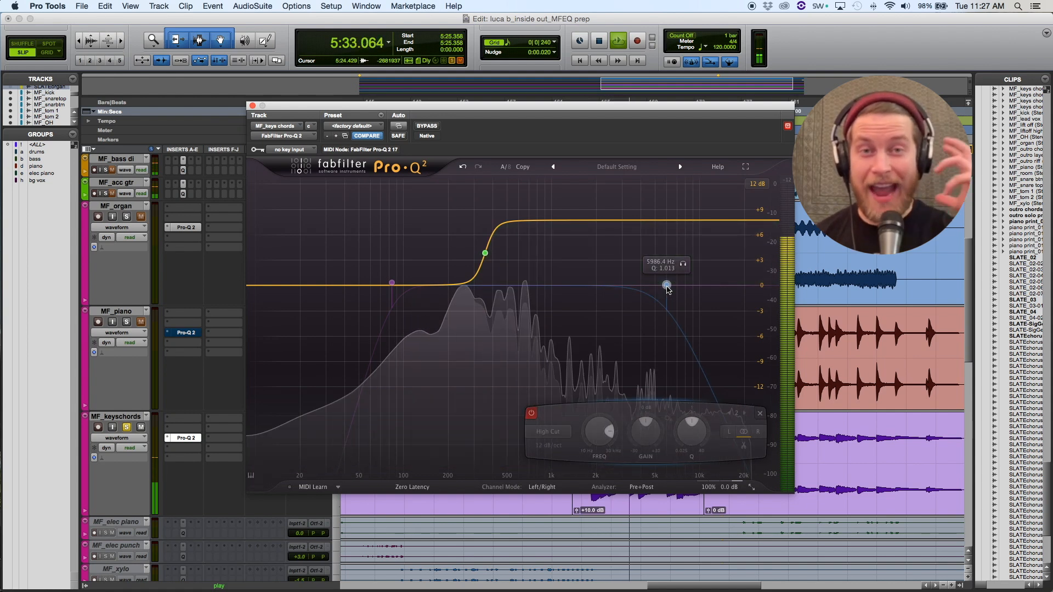
click(681, 265)
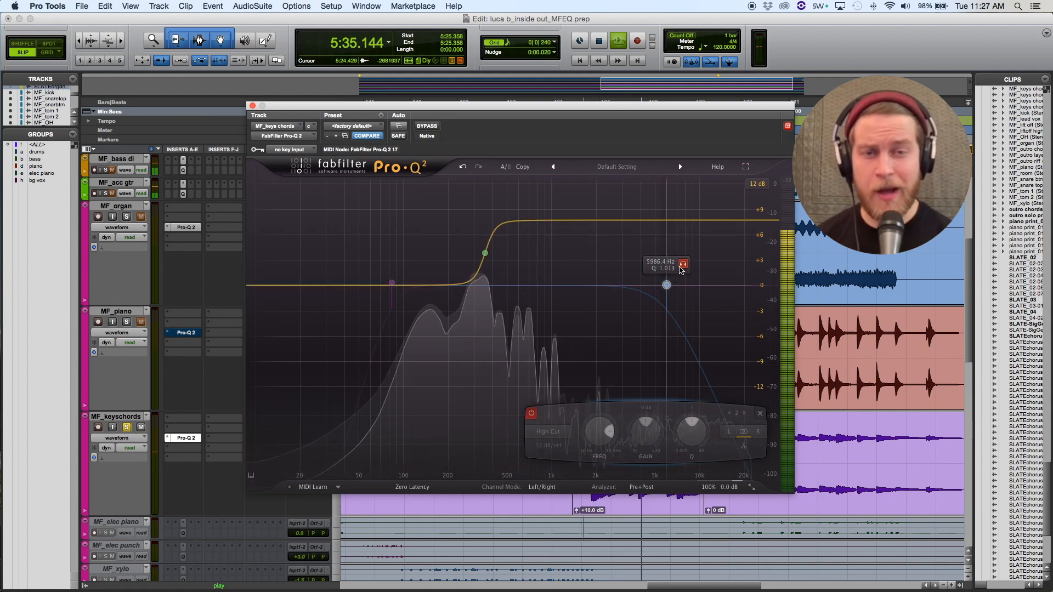
click(532, 414)
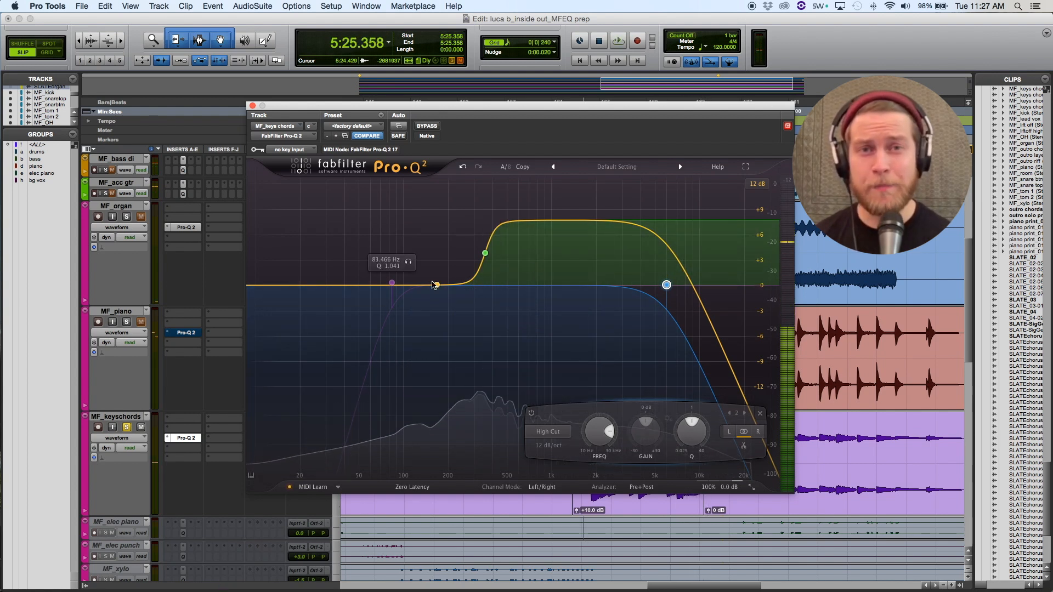
key(space)
- Enable the keys chords' low cut at 83.466 Hz and play the track with the EQ bypassed
click(393, 283)
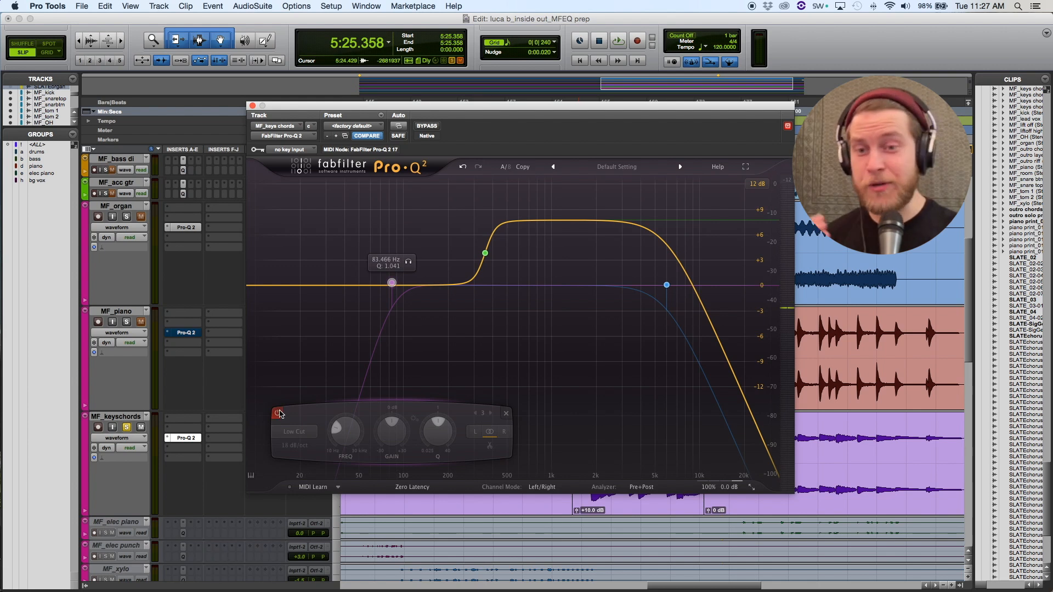
click(278, 413)
click(427, 125)
key(space)
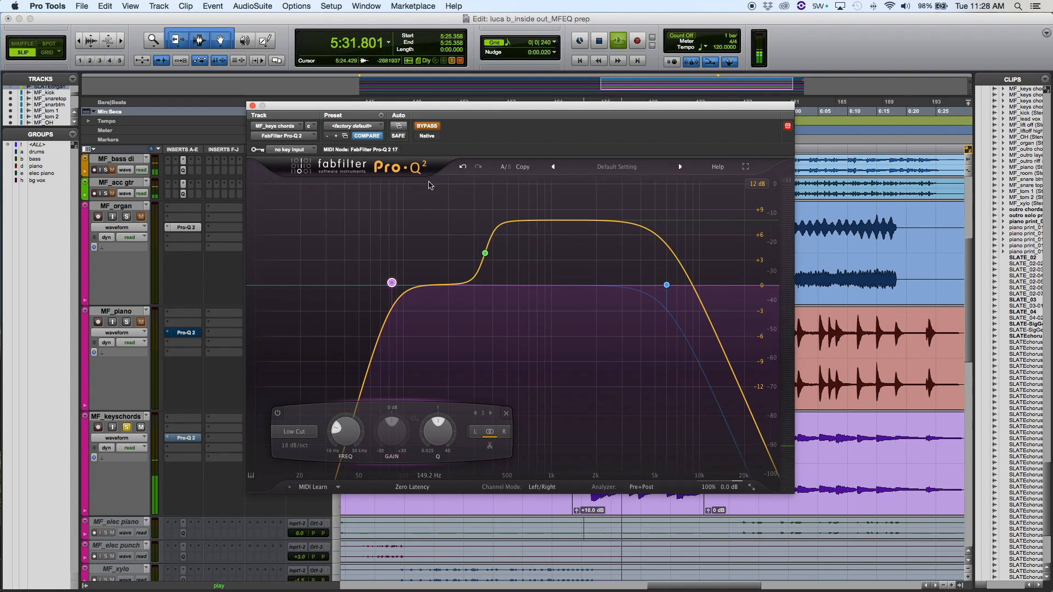
key(space)
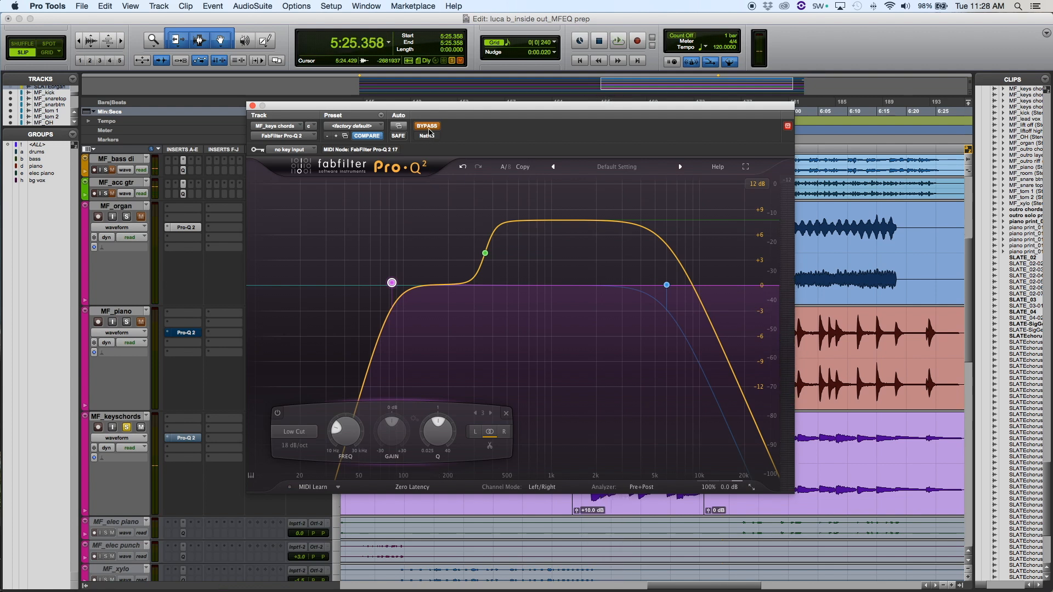
- Take the keys chords EQ out of bypass and lower the high cut's frequency during playback
click(427, 126)
key(space)
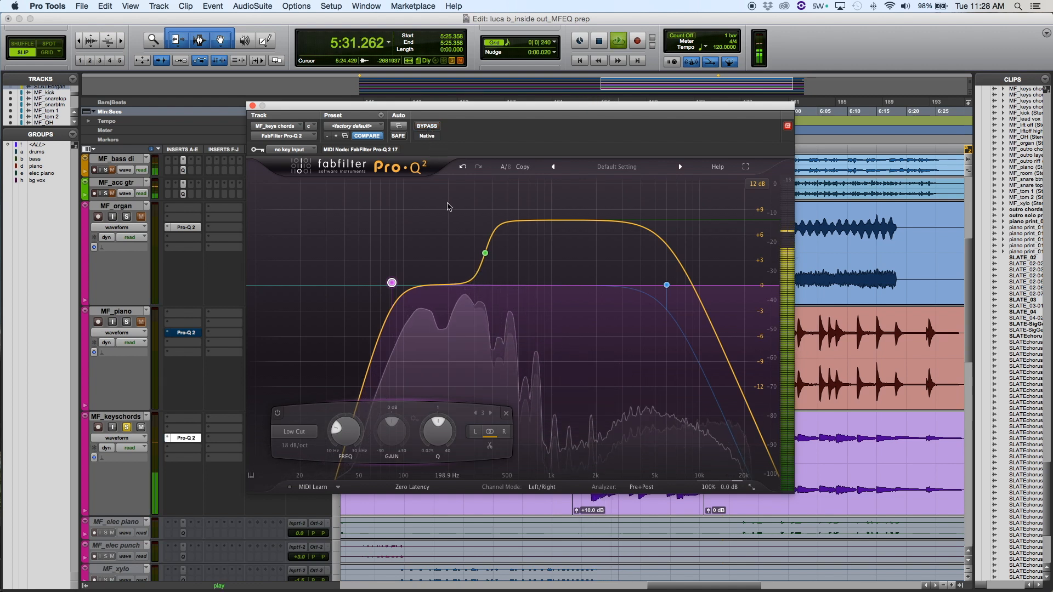
click(666, 285)
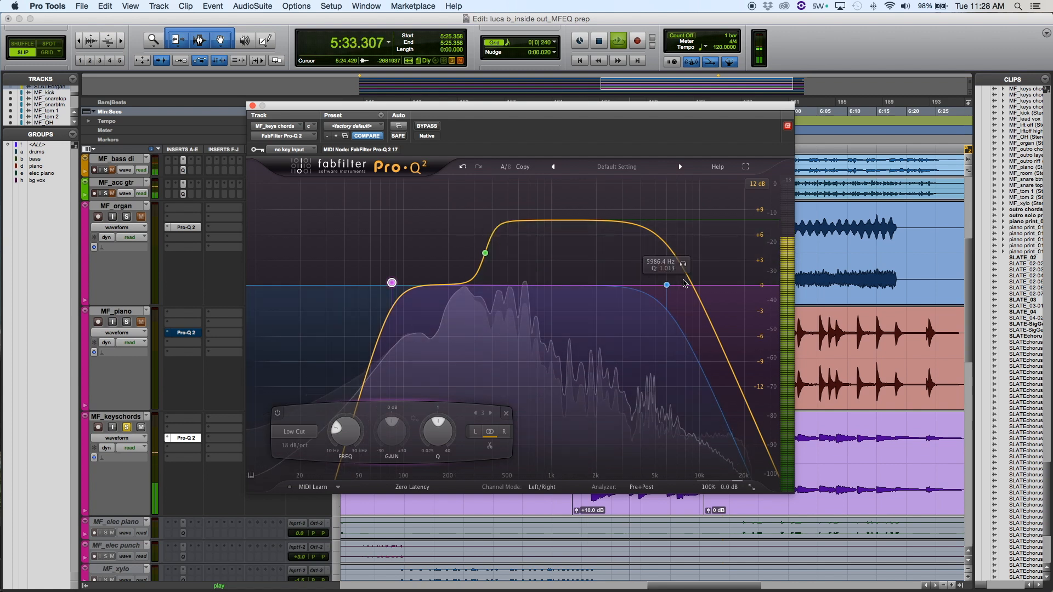
drag(657, 286, 636, 285)
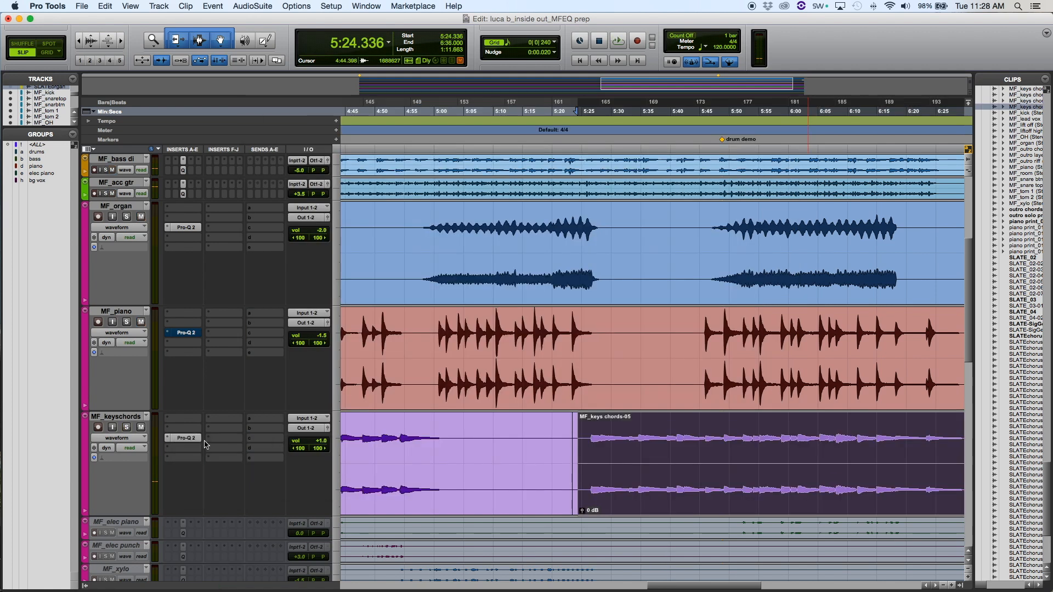
- Play the unsoloed keys chords in the mix with the Pro-Q 2 bypassed and active to compare
super+click(199, 440)
key(space)
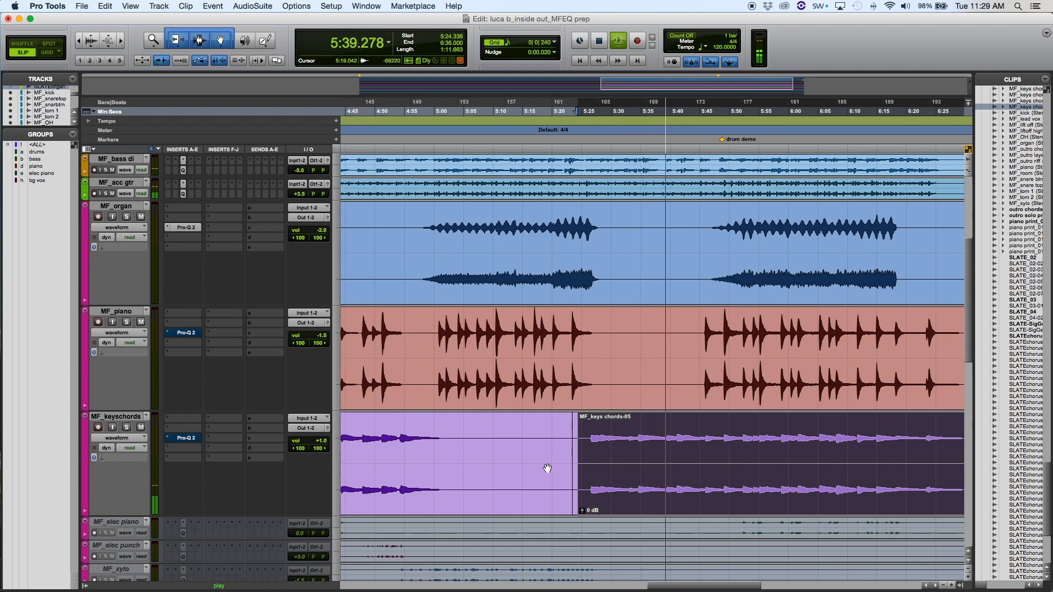
key(space)
key(space)
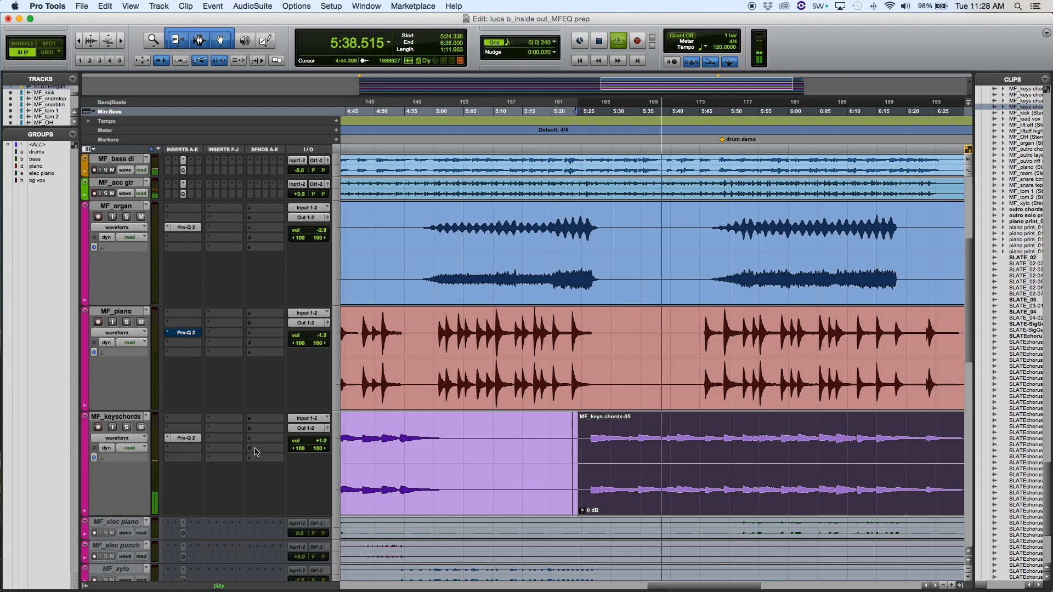
key(space)
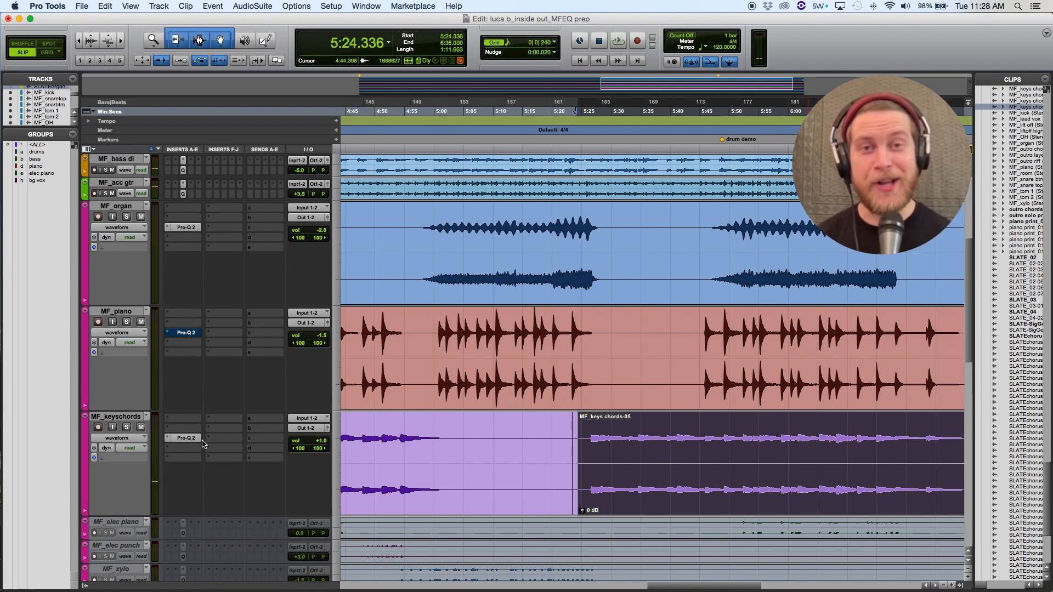